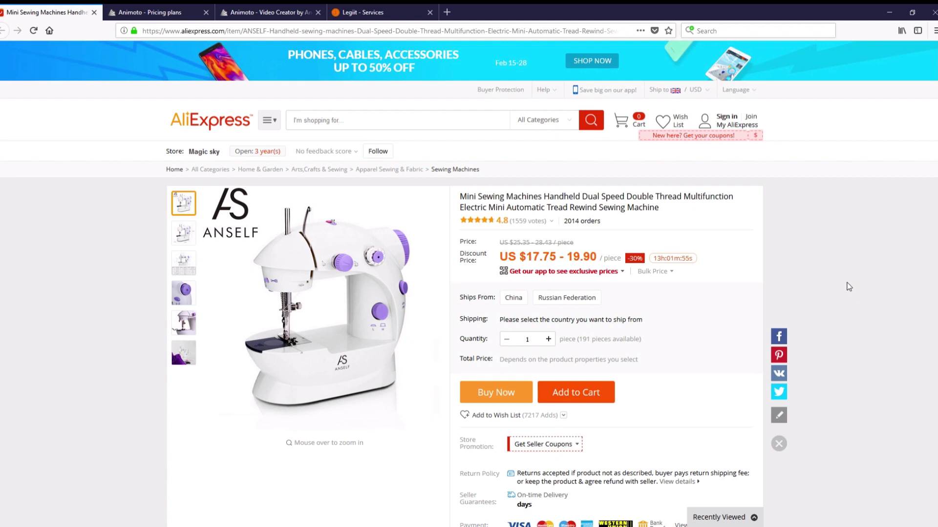
Step: Examine the mini sewing machine's gallery photos and the images in its product description on the AliExpress listing
mouse_move(429, 260)
left_click(184, 359)
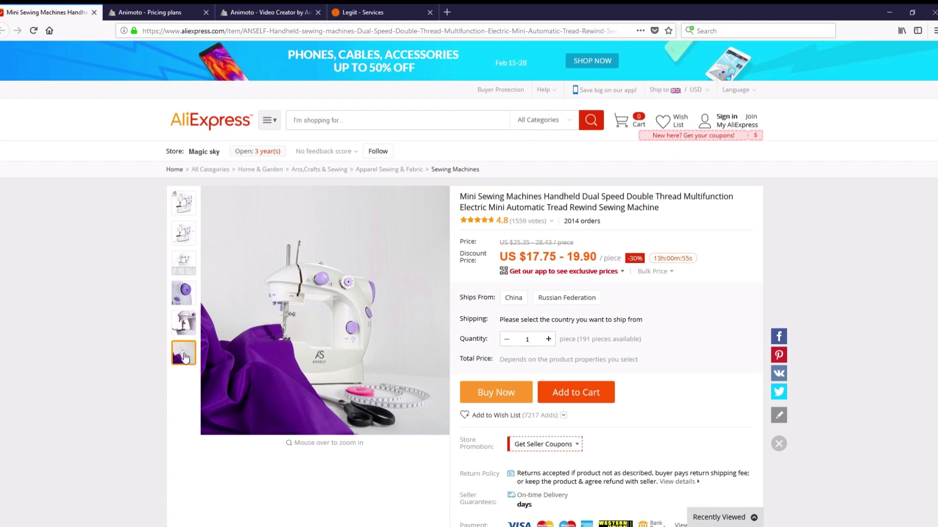
scroll(142, 403, "down", 7)
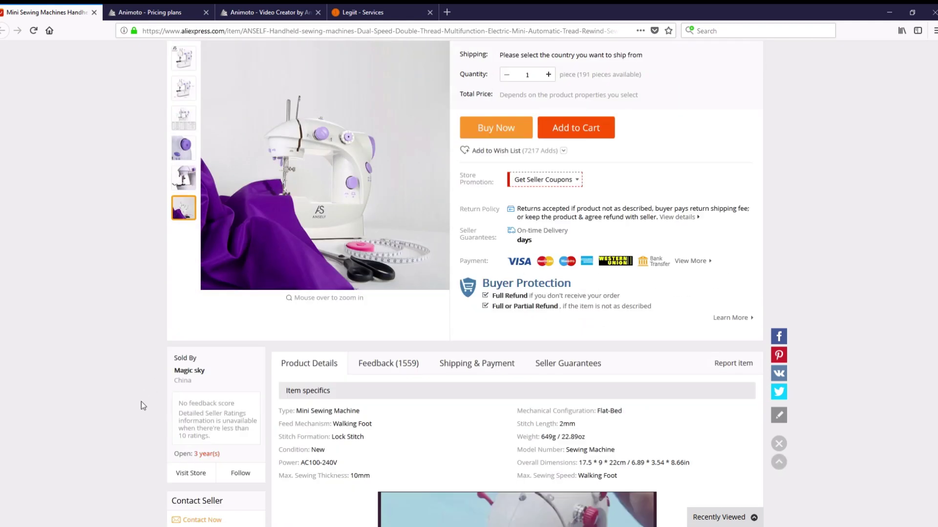
scroll(143, 406, "down", 15)
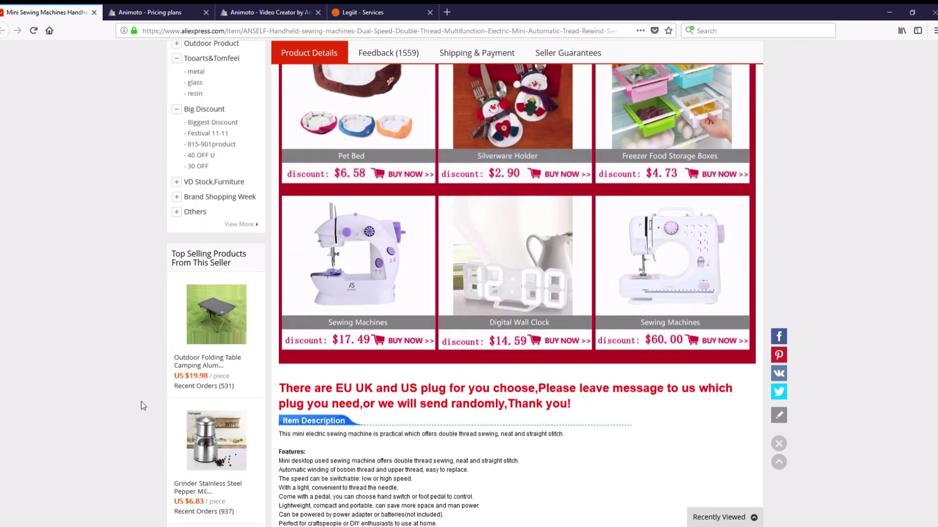
scroll(142, 406, "down", 10)
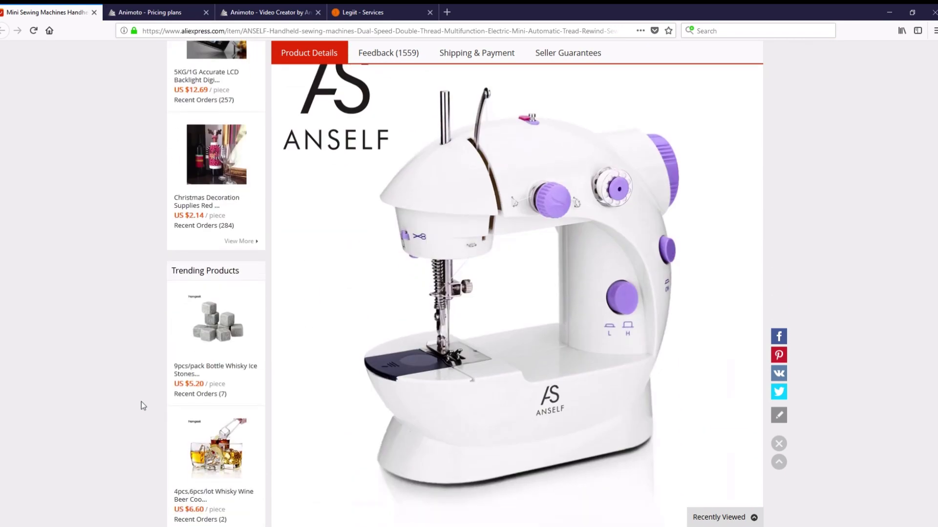
scroll(141, 404, "down", 8)
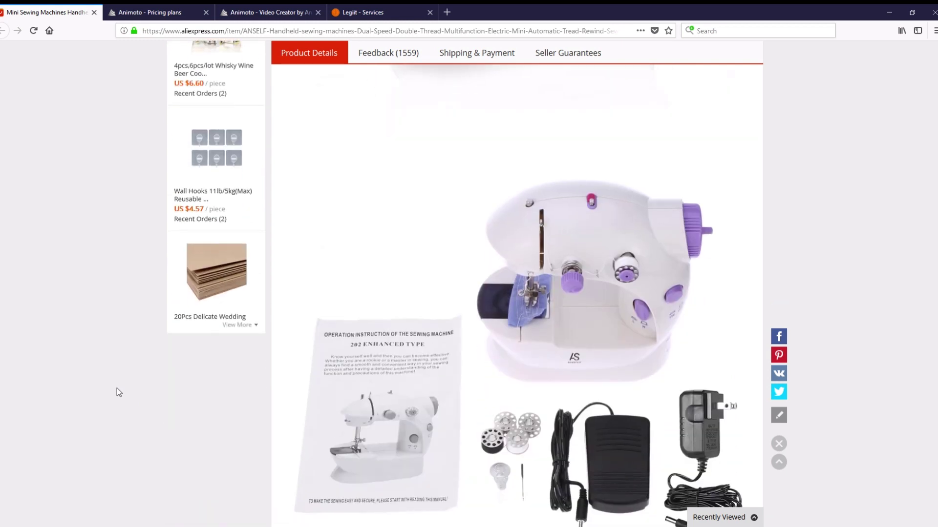
scroll(116, 388, "down", 2)
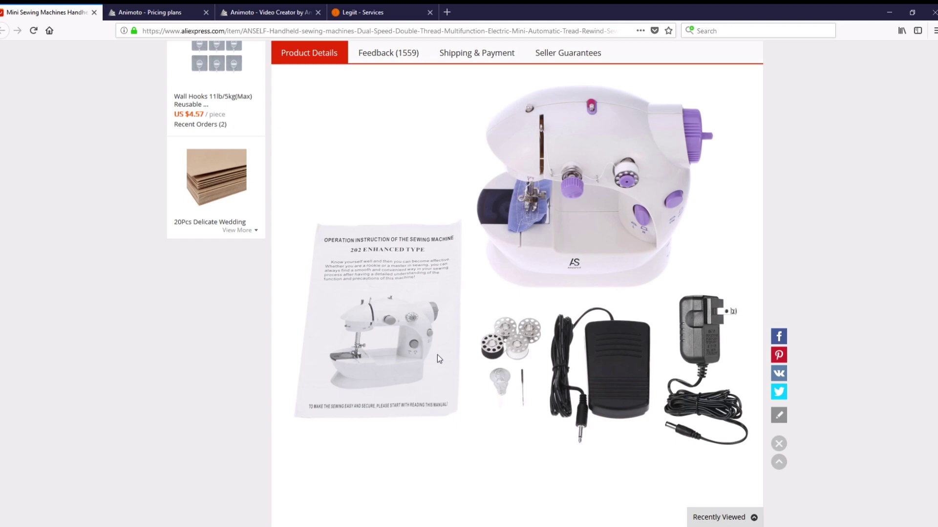
scroll(394, 371, "down", 10)
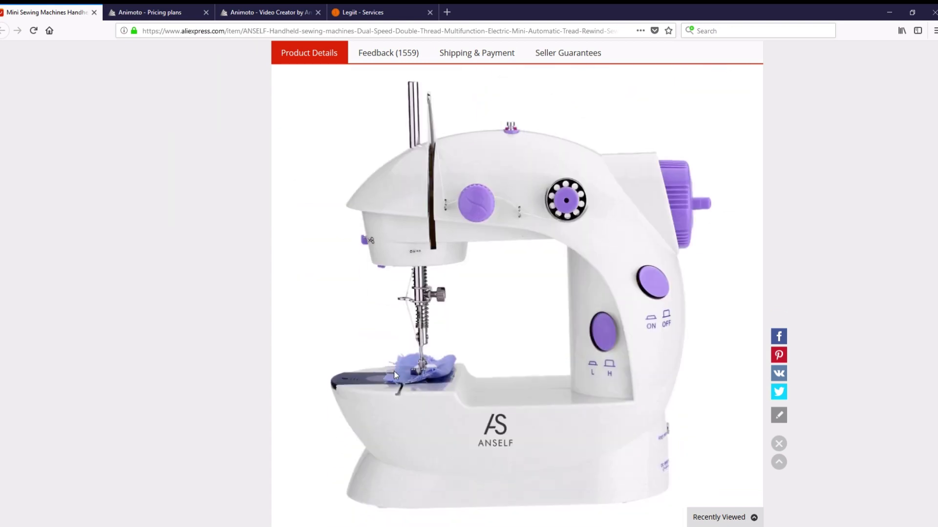
scroll(459, 443, "down", 10)
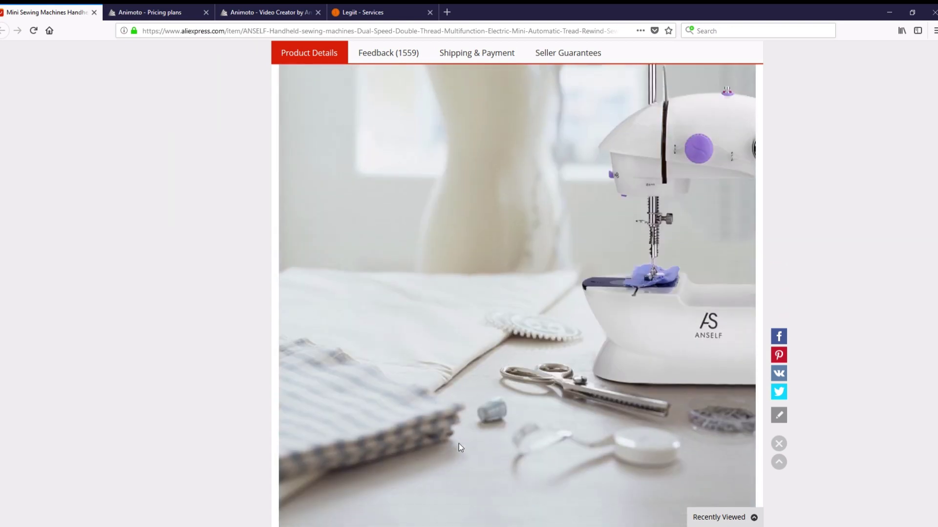
scroll(459, 444, "down", 15)
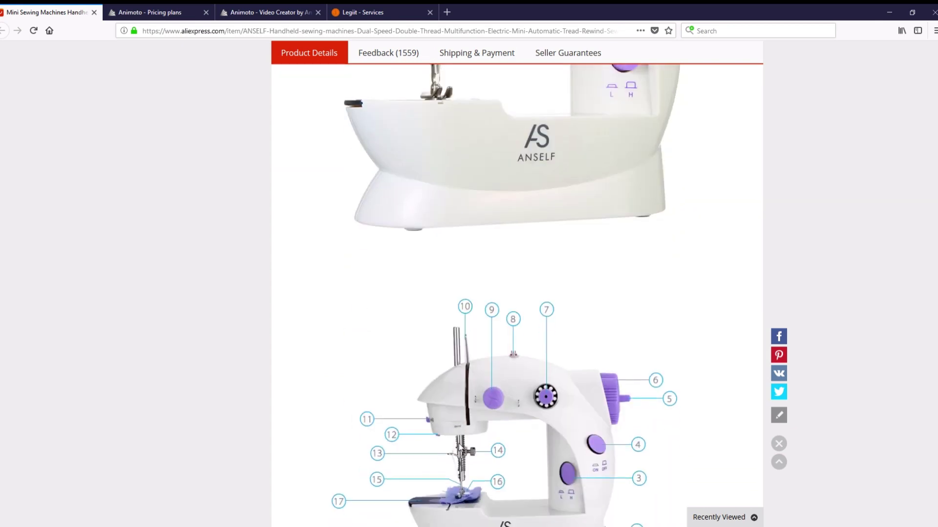
scroll(458, 443, "down", 15)
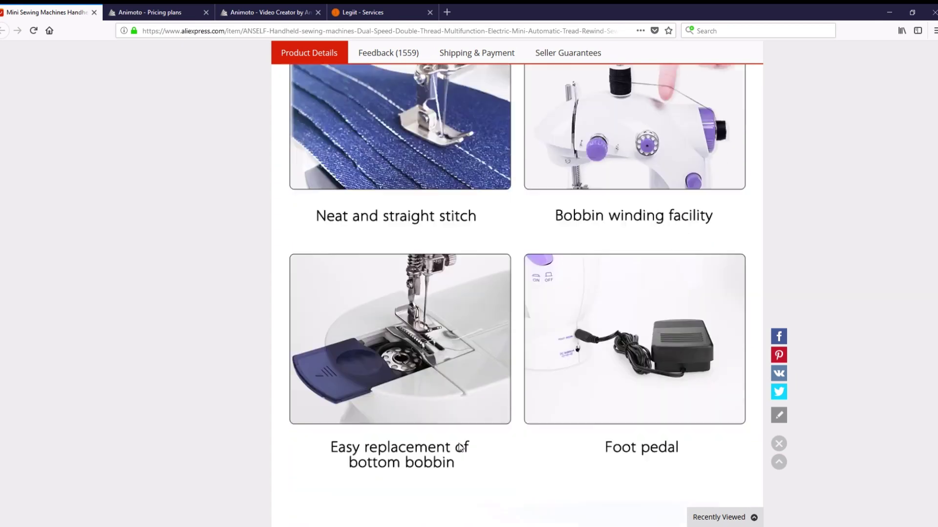
scroll(459, 447, "down", 10)
scroll(459, 447, "up", 5)
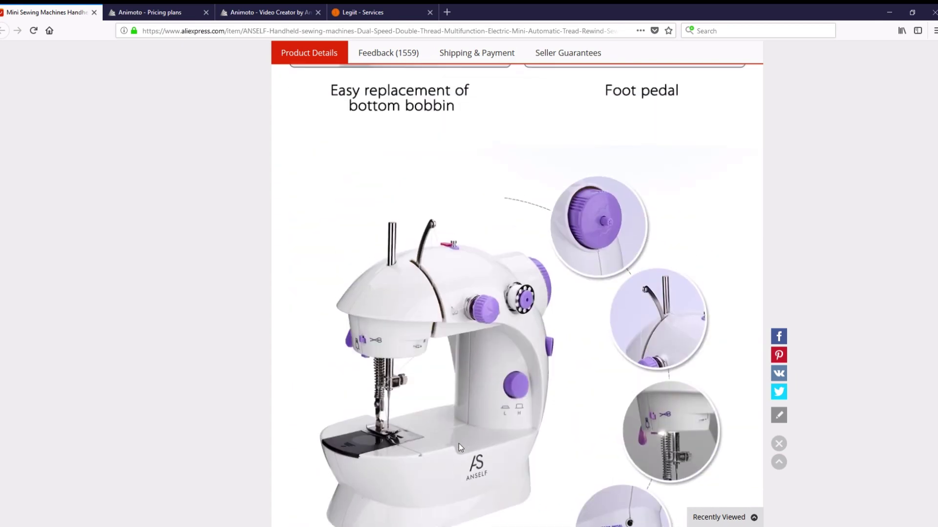
scroll(458, 444, "up", 15)
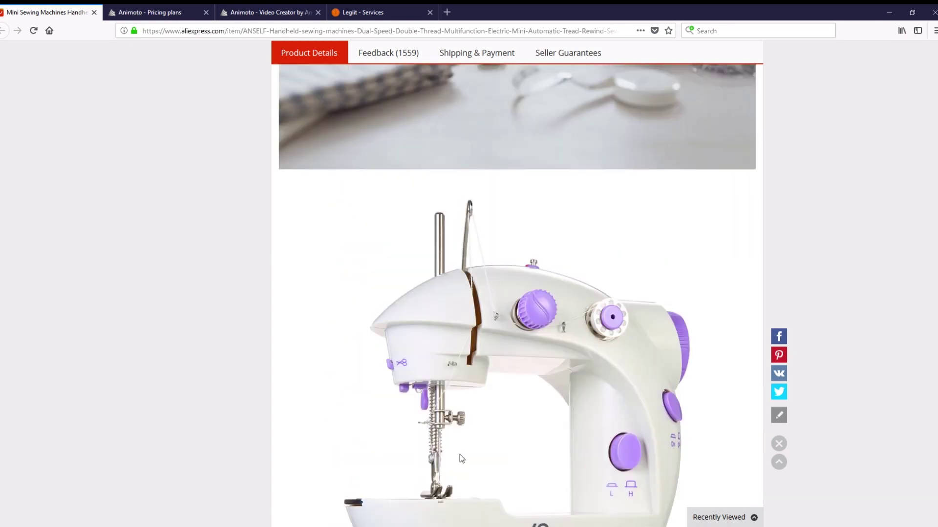
scroll(459, 454, "up", 15)
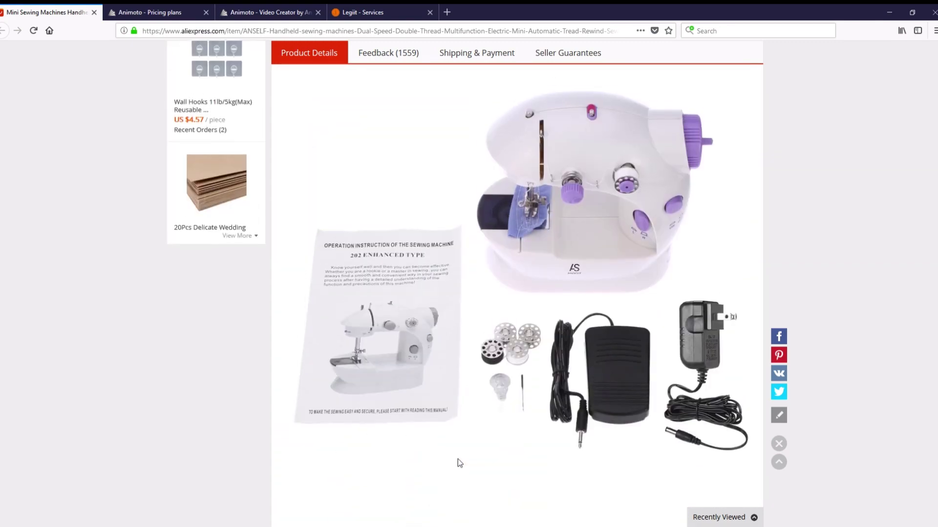
scroll(459, 459, "up", 15)
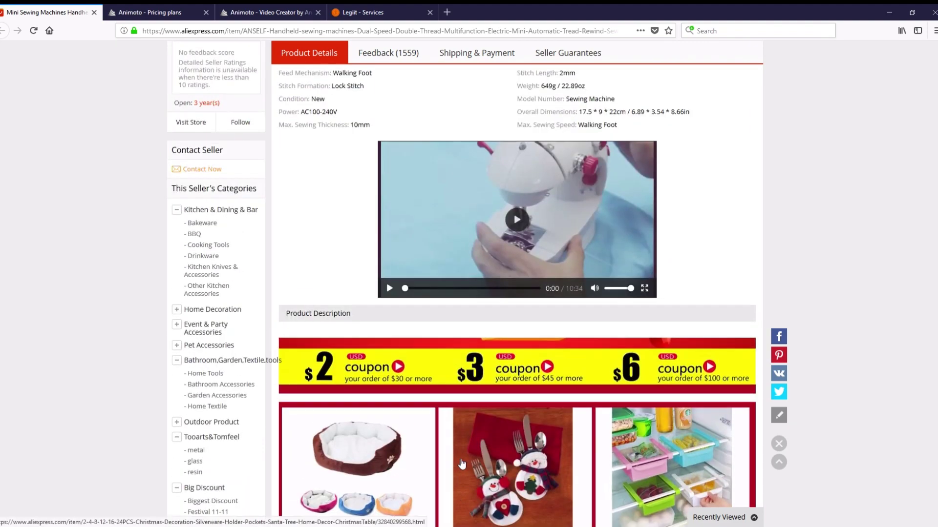
scroll(459, 459, "up", 12)
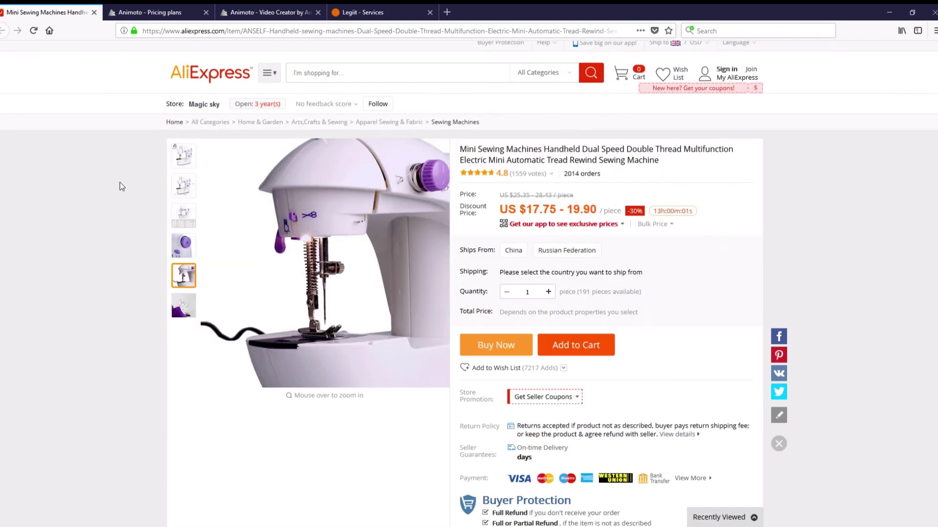
Step: Switch to the Animoto pricing page and compare the Personal plan's marketing, video format and logo terms with the Professional plan
left_click(139, 14)
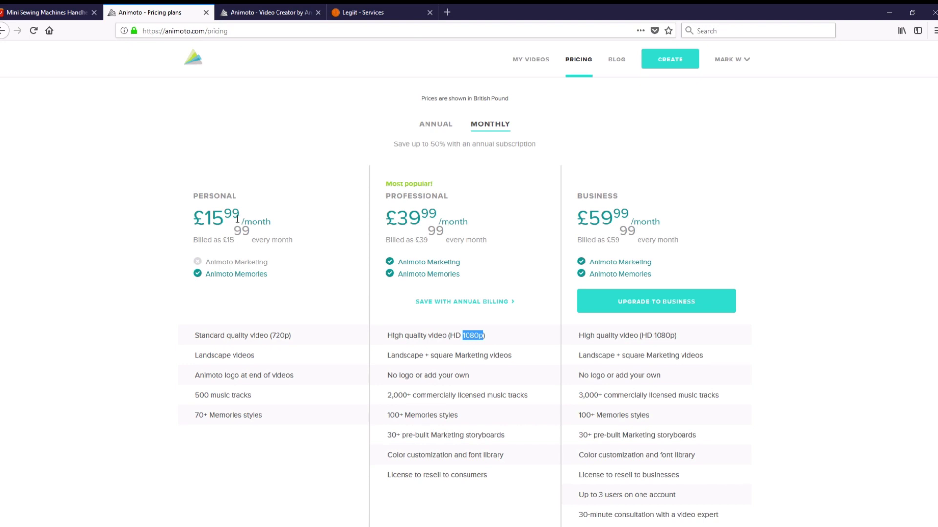
double_click(218, 263)
left_click_drag(218, 266, 277, 269)
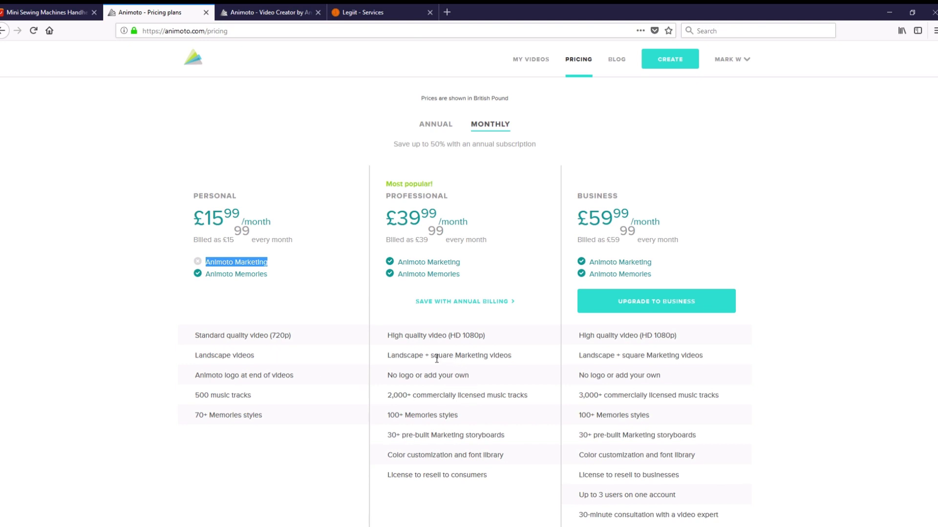
double_click(437, 358)
left_click_drag(437, 358, 507, 357)
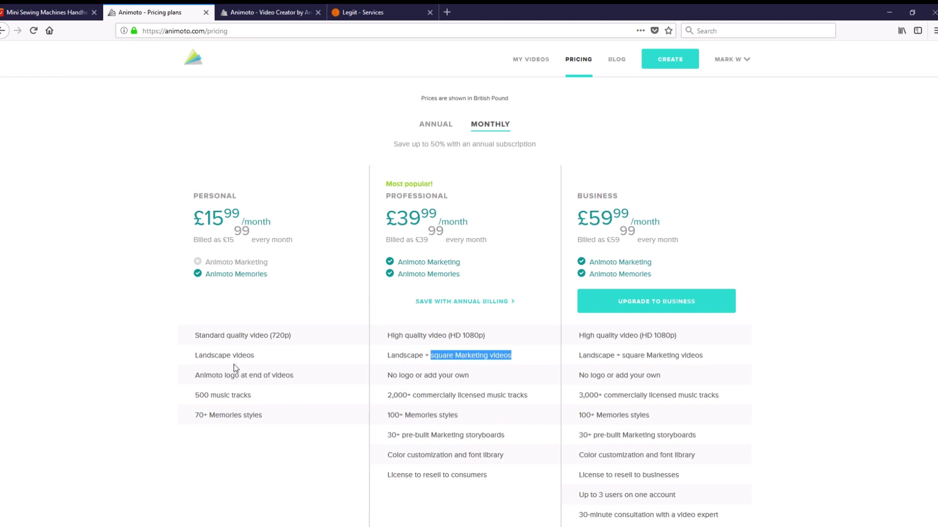
left_click_drag(195, 375, 294, 377)
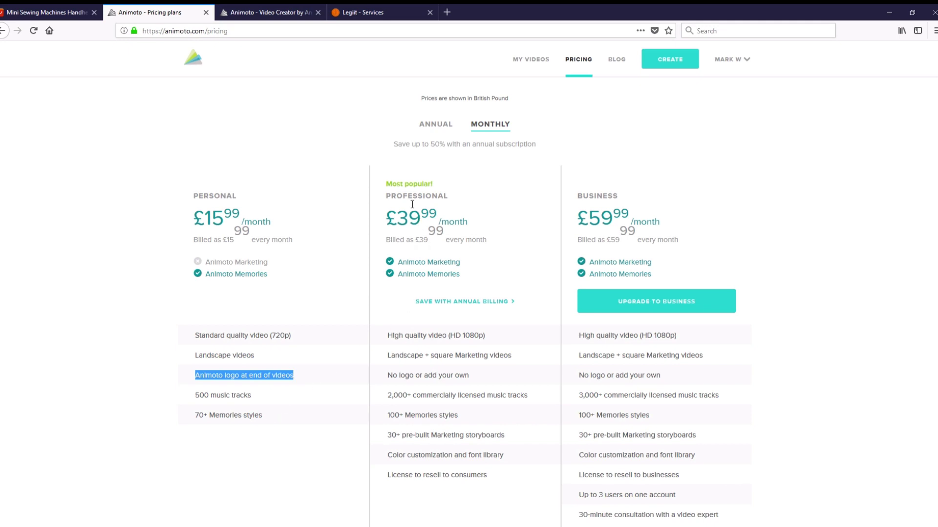
Step: Review the Professional plan's monthly price, video quality, square marketing videos, logo option and licensed music tracks
double_click(410, 218)
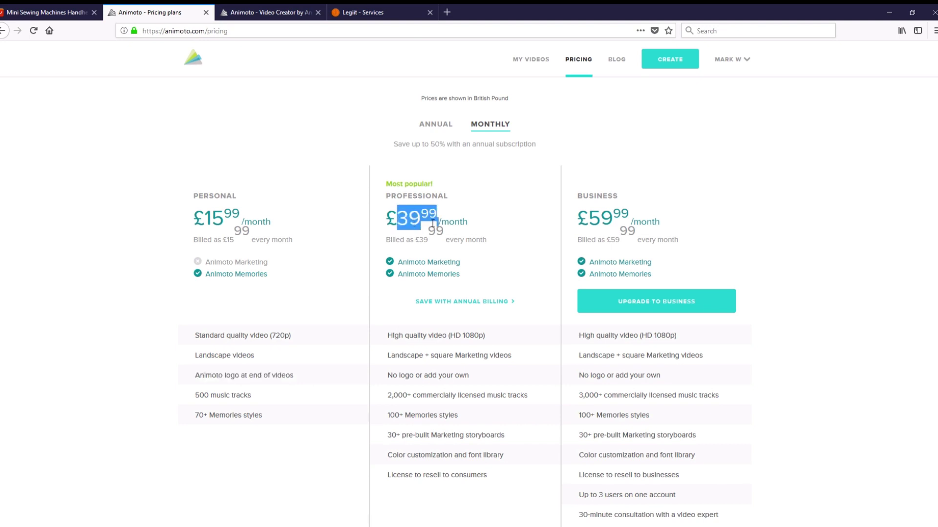
left_click(510, 224)
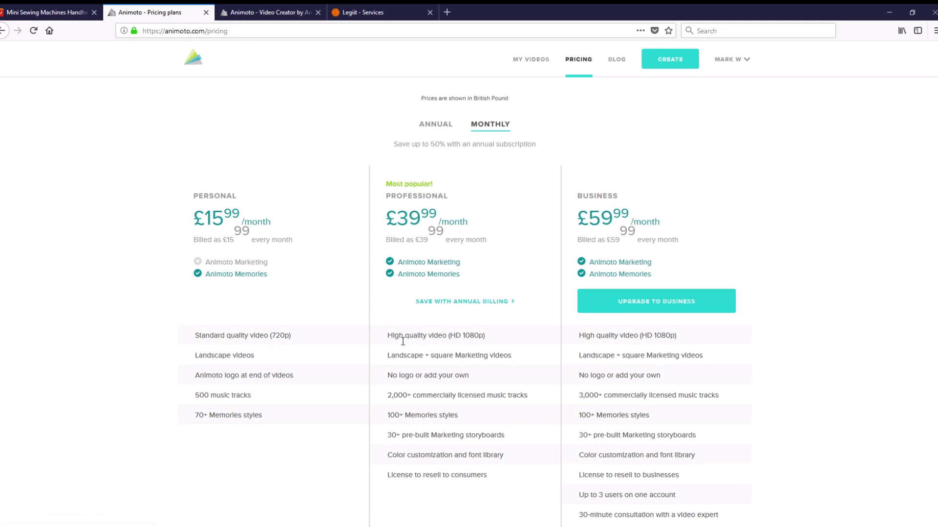
left_click_drag(387, 337, 440, 339)
left_click_drag(430, 356, 511, 360)
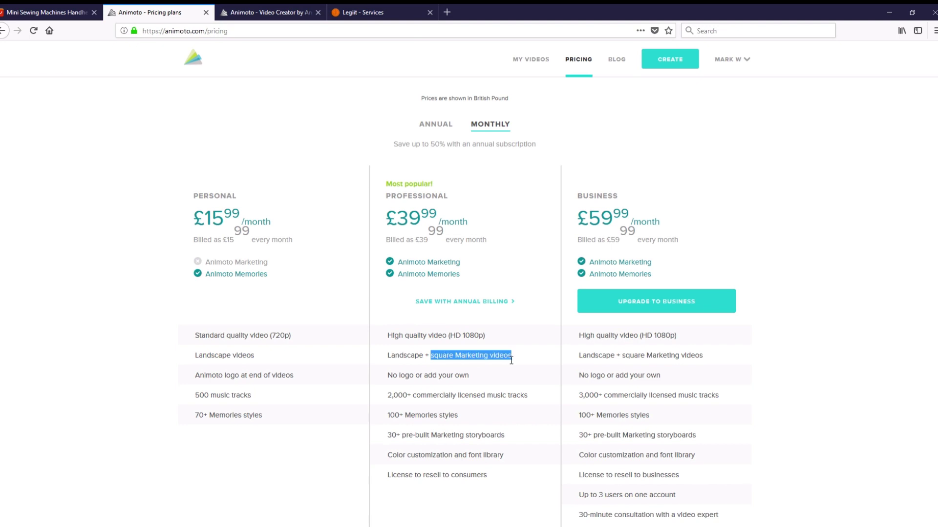
left_click_drag(387, 375, 521, 405)
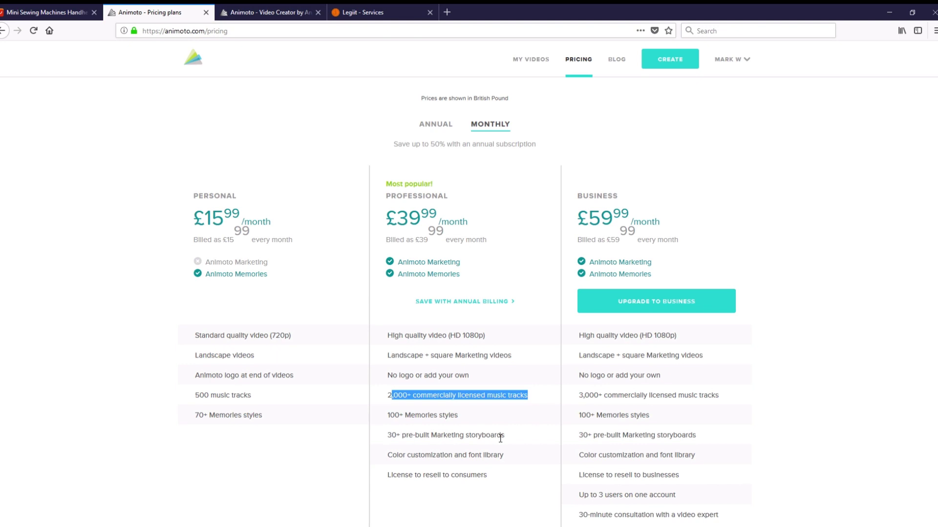
Step: Switch to the Animoto video creator and start creating an Animoto Marketing video
left_click(264, 12)
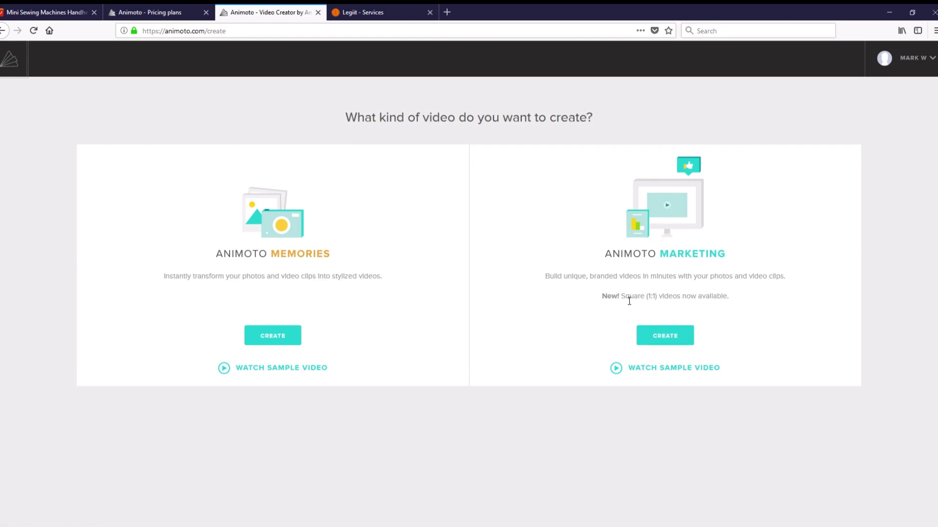
left_click_drag(621, 296, 660, 296)
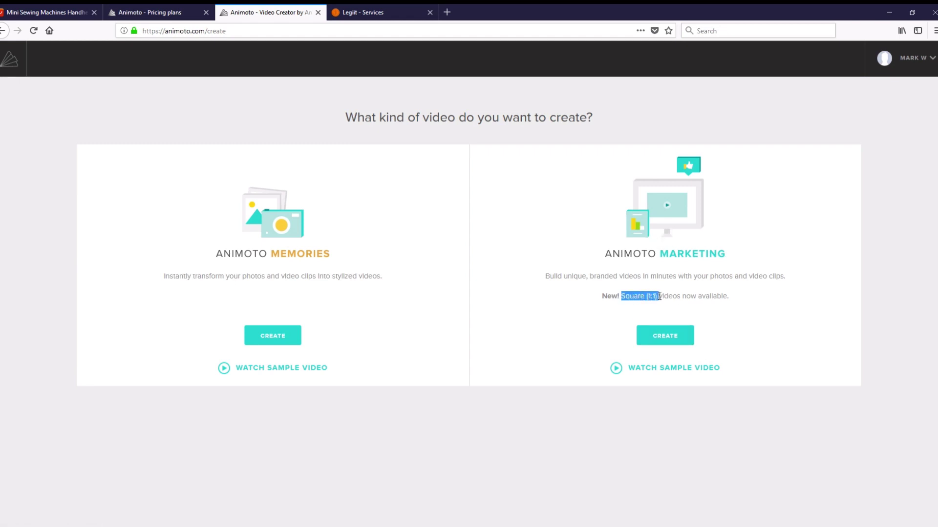
left_click(683, 344)
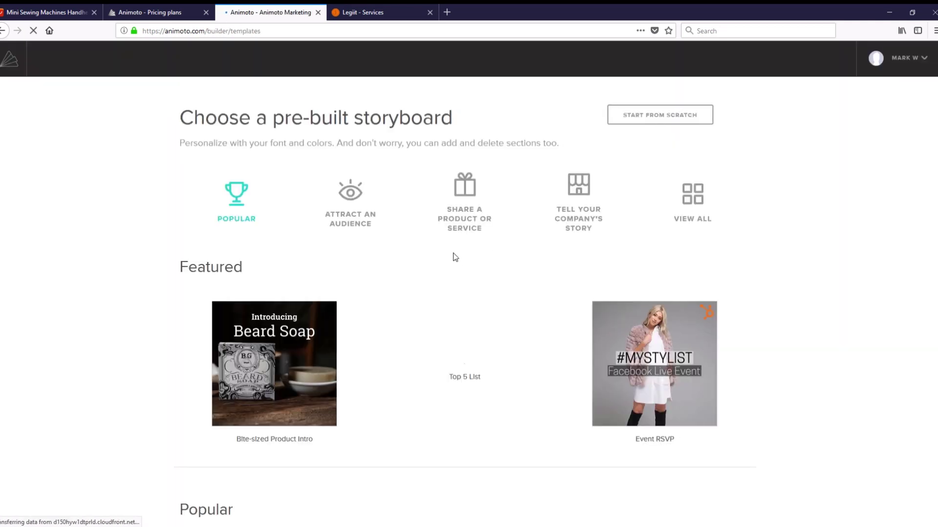
Step: Filter the pre-built storyboards to the Share a product or service category
scroll(459, 268, "down", 2)
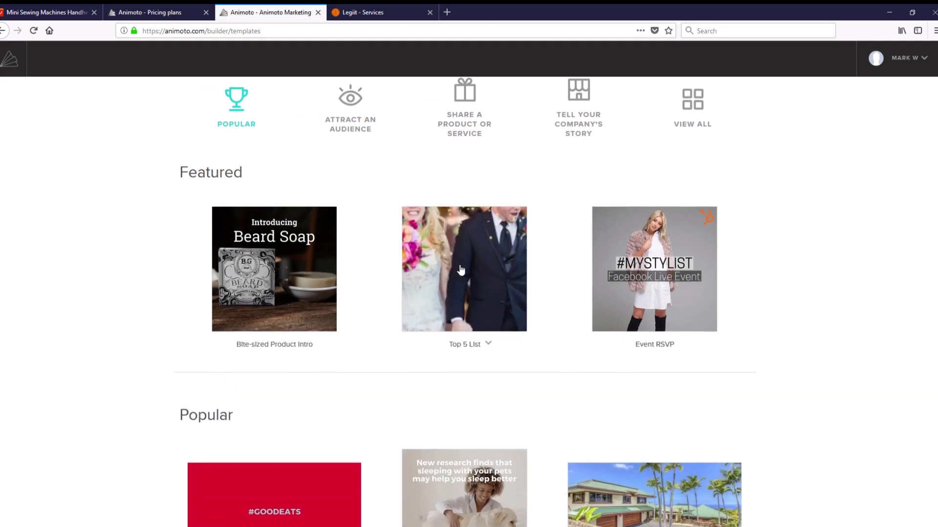
scroll(460, 269, "down", 1)
scroll(460, 271, "up", 3)
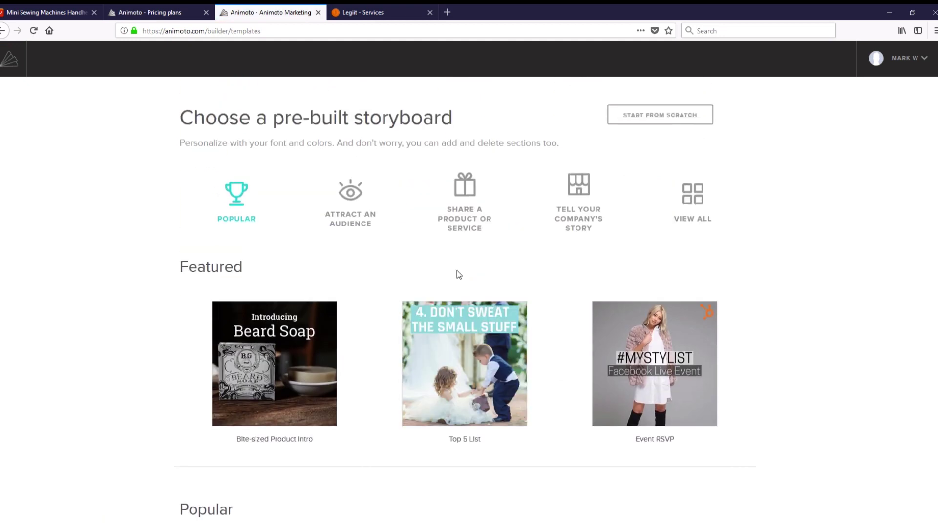
left_click(475, 190)
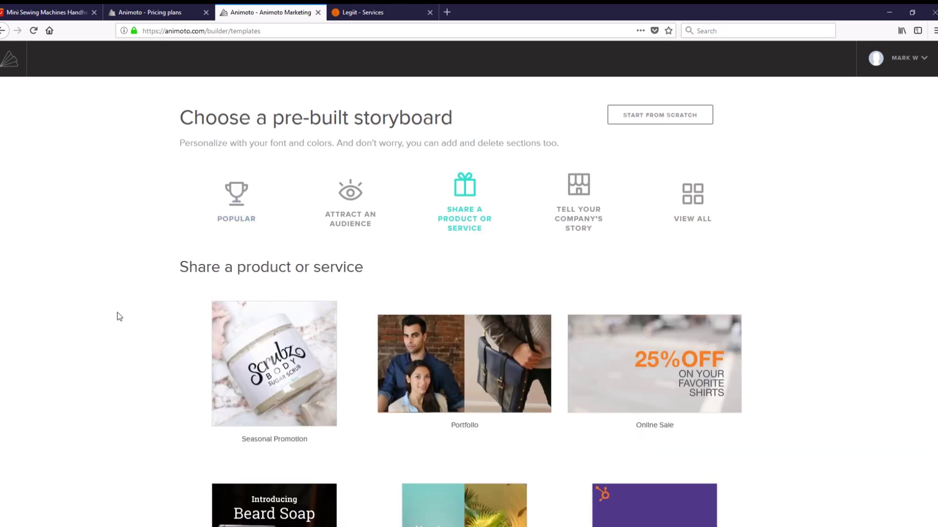
Step: Open the details of the Bite-sized Product Intro storyboard and pause its preview video
scroll(117, 313, "down", 3)
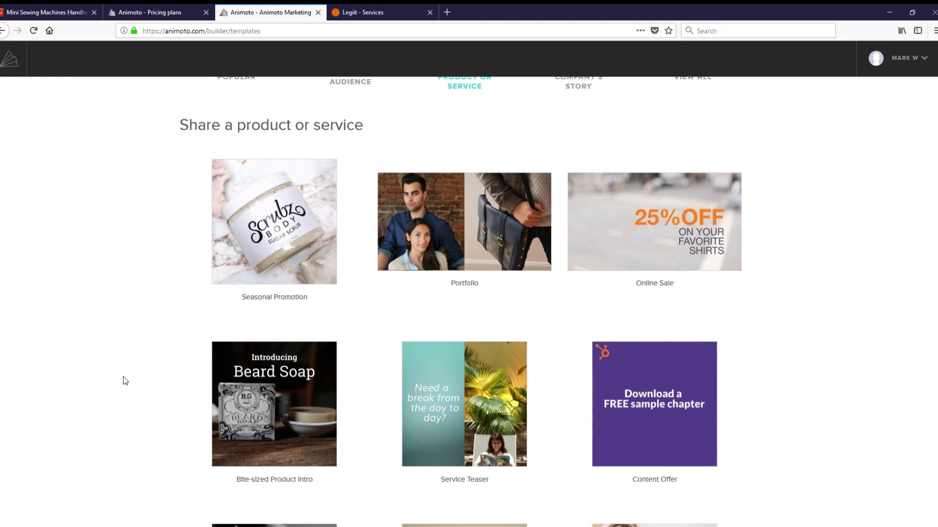
scroll(123, 376, "down", 2)
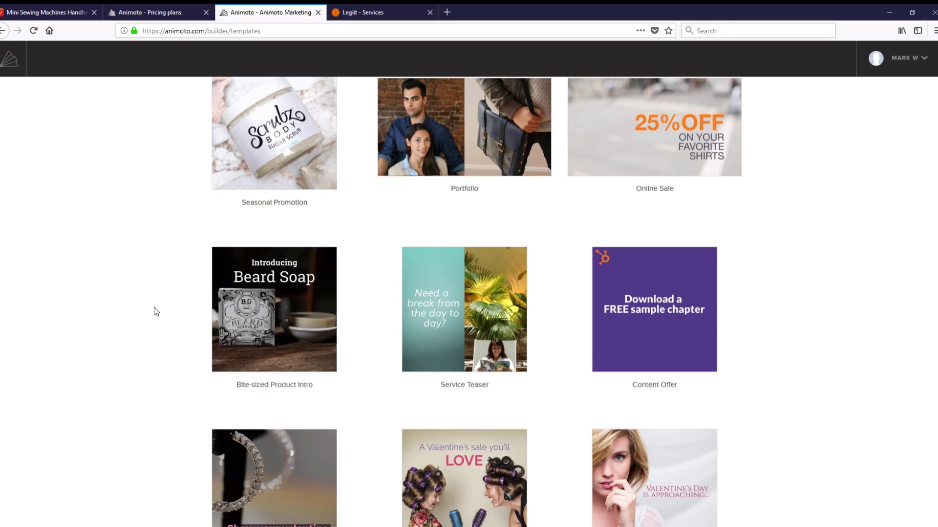
scroll(155, 312, "down", 1)
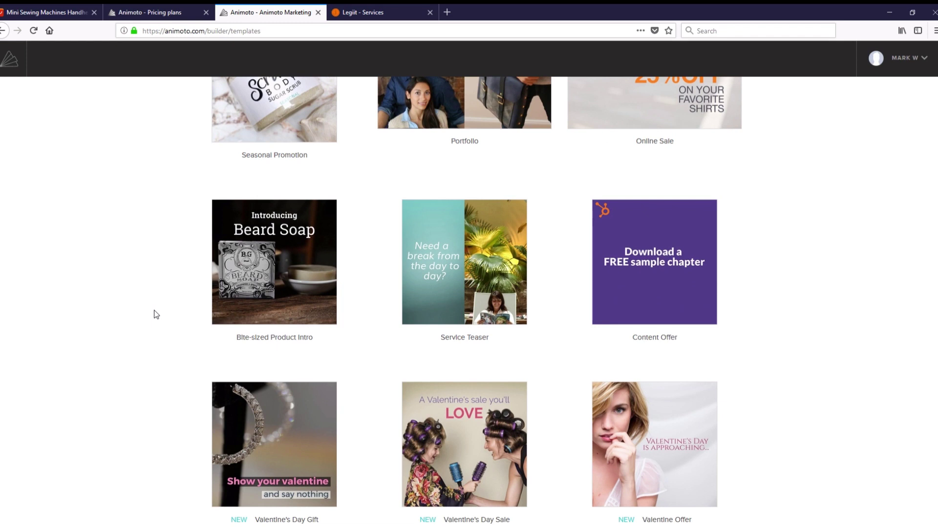
mouse_move(311, 267)
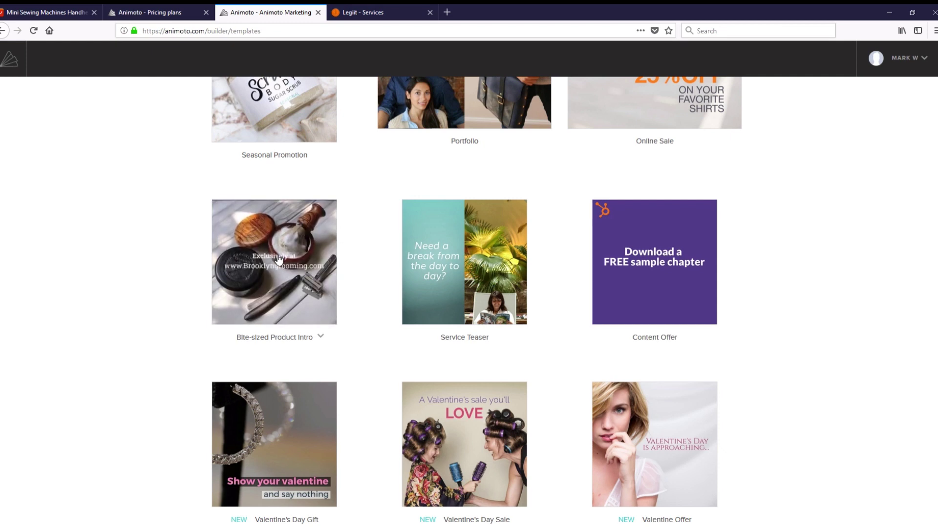
left_click(278, 260)
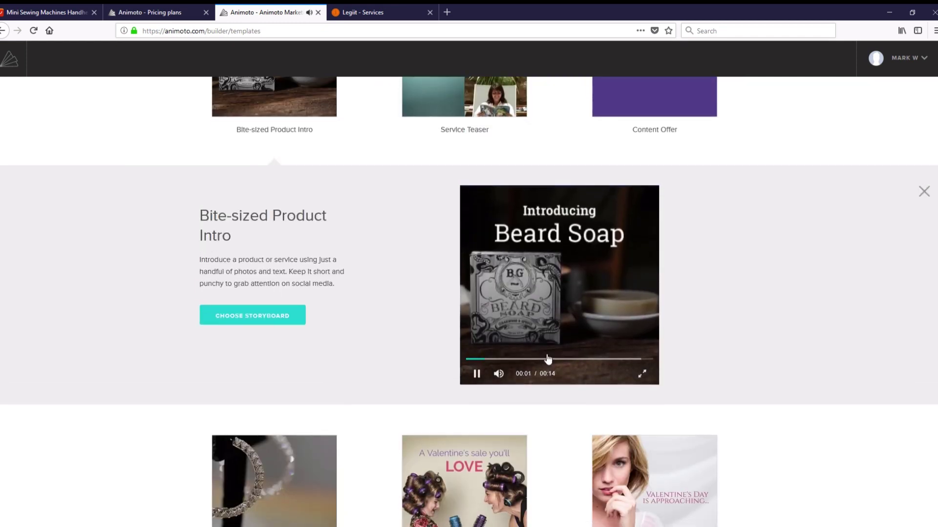
left_click(477, 375)
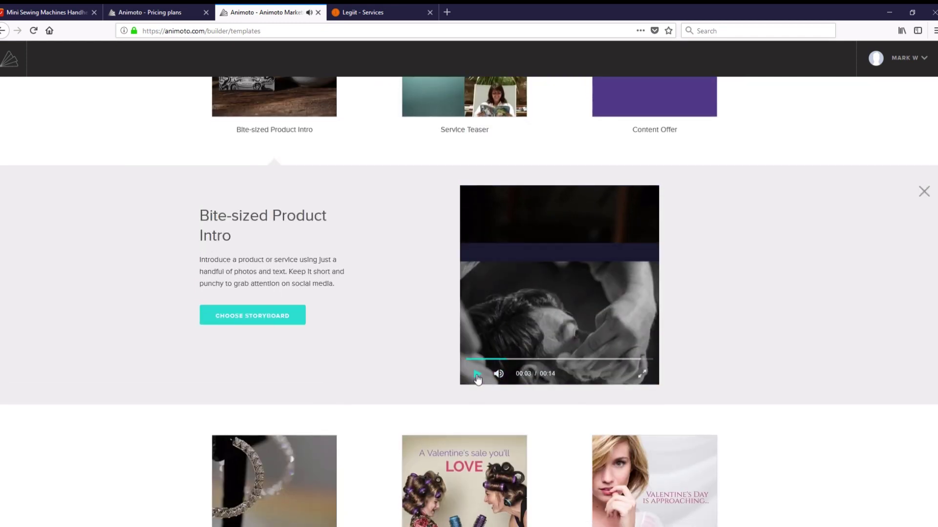
Step: Start a project from the Bite-sized Product Intro storyboard and upload the sewing machine photos, video and logo to its media
left_click(268, 318)
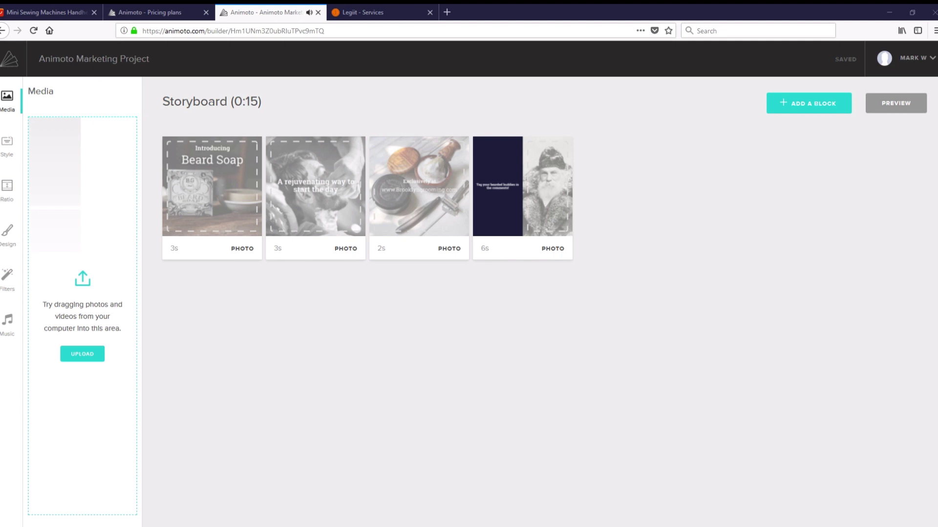
left_click_drag(60, 461, 99, 237)
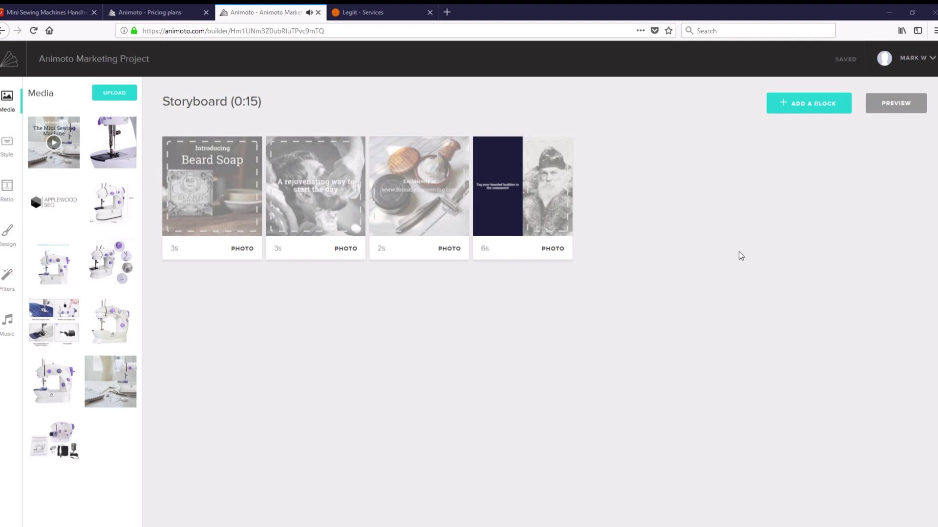
Step: Replace the first storyboard block's photo with the picture of the sewing machine beside fabric and scissors on the table
mouse_move(203, 179)
left_click_drag(106, 390, 195, 200)
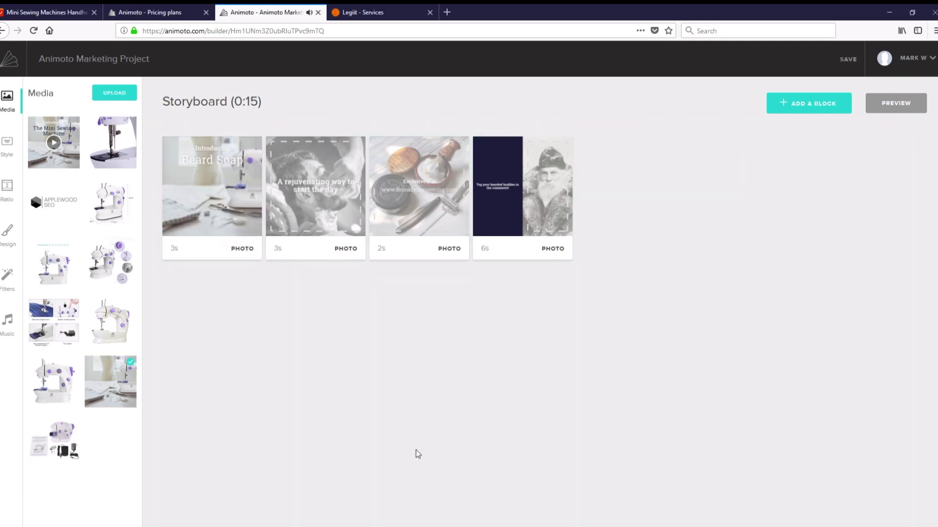
mouse_move(244, 254)
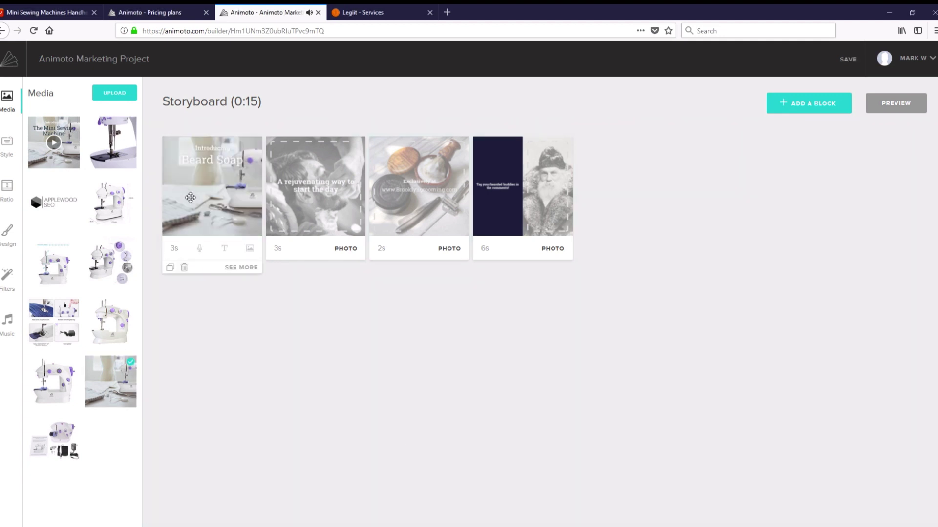
Step: Open the first block's full editor and change its subtitle from Beard Soap to "Mini Sewing Machine"
left_click(241, 269)
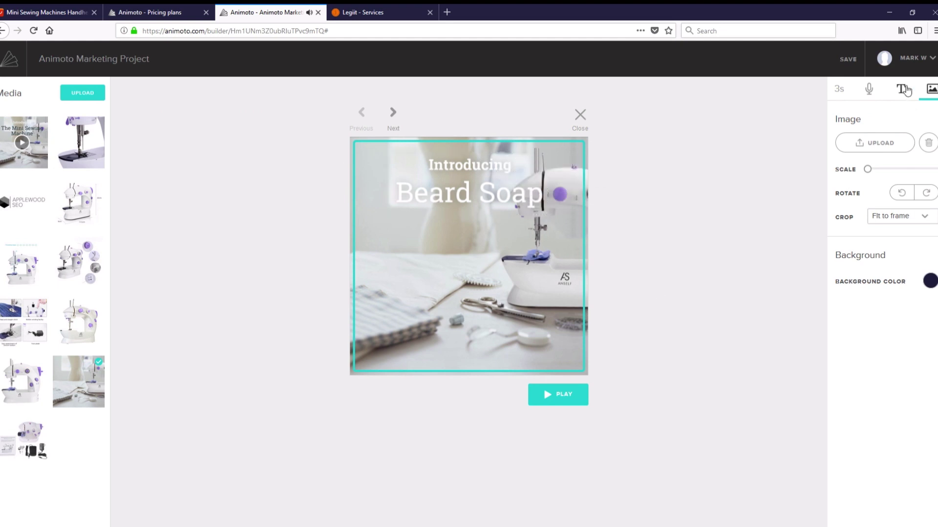
left_click(901, 90)
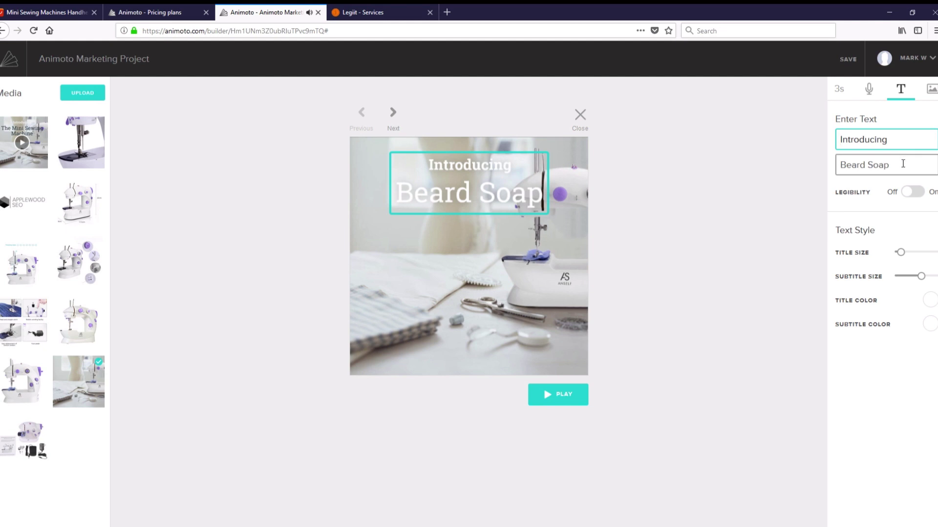
triple_click(903, 166)
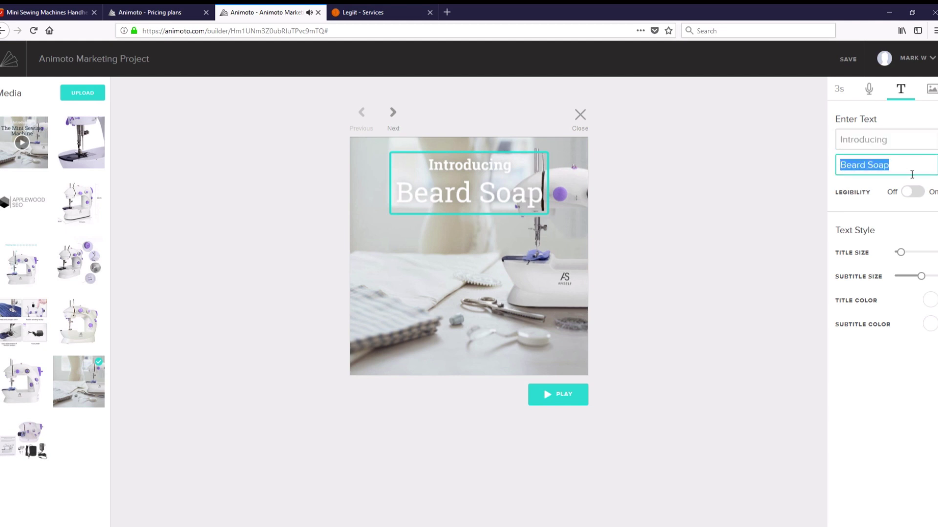
type("Minin")
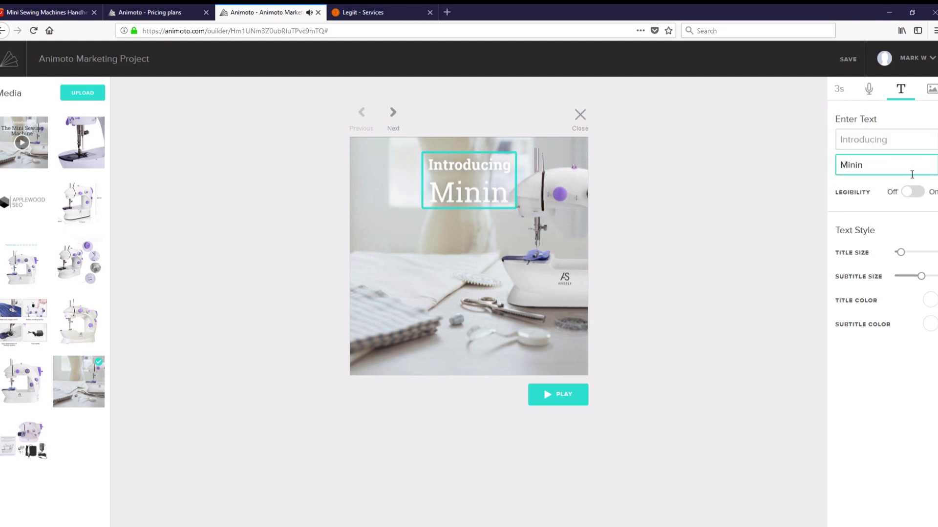
key("BackSpace")
type("Sewing ")
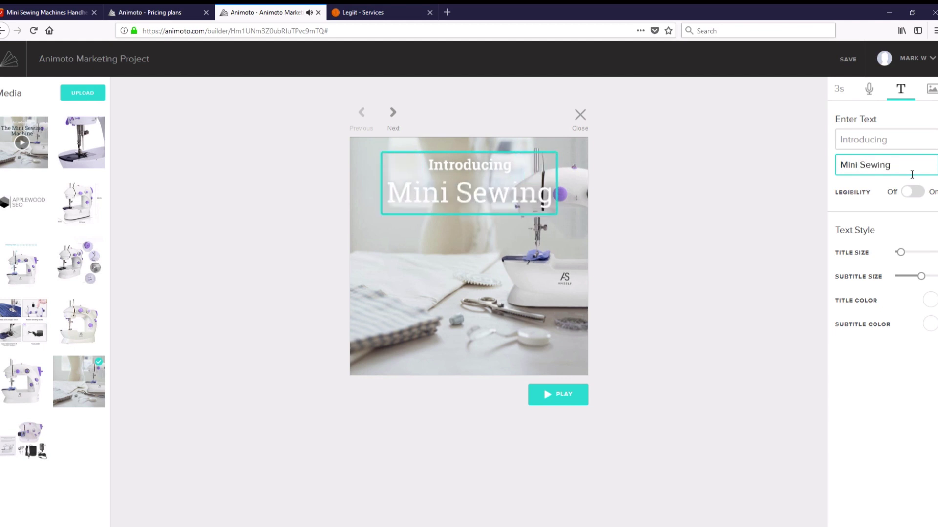
type("Machine")
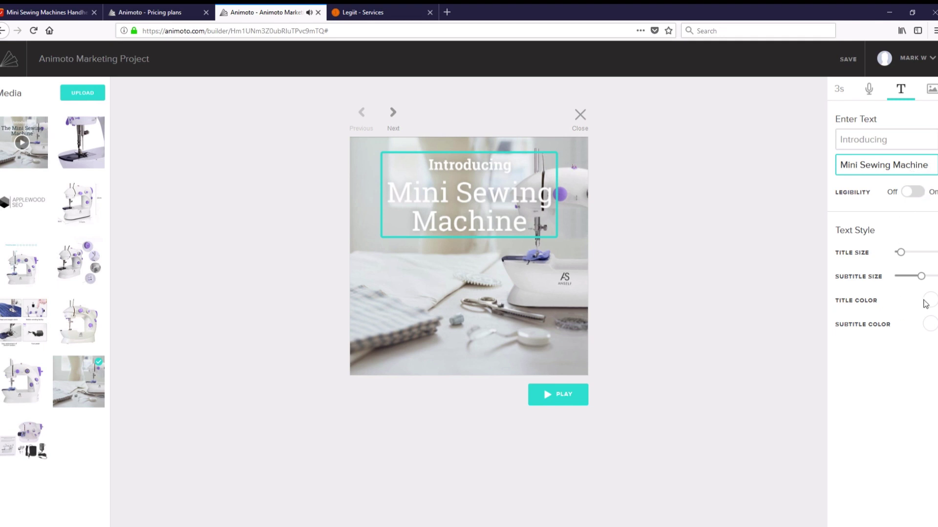
Step: Try dark slate blue for the title, set the subtitle colour to dark slate blue, and return the title colour to white
left_click(924, 304)
left_click(877, 333)
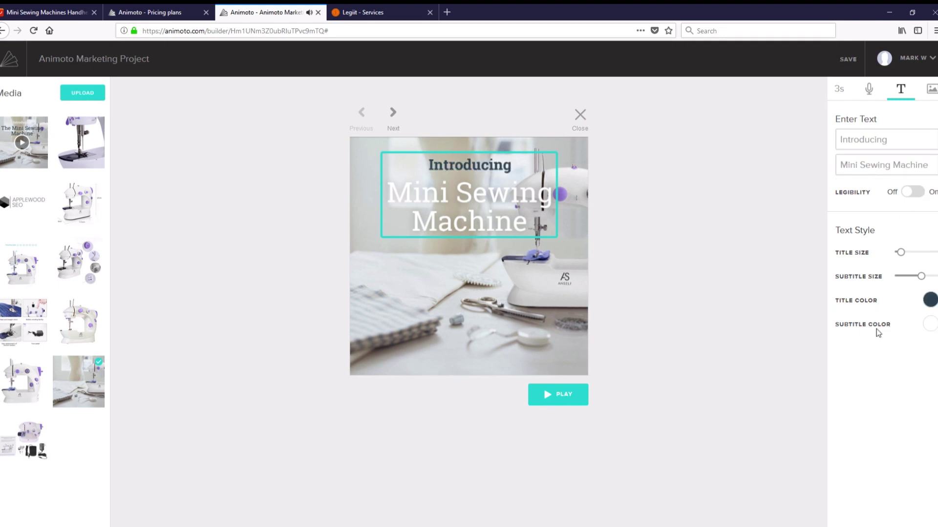
left_click(928, 326)
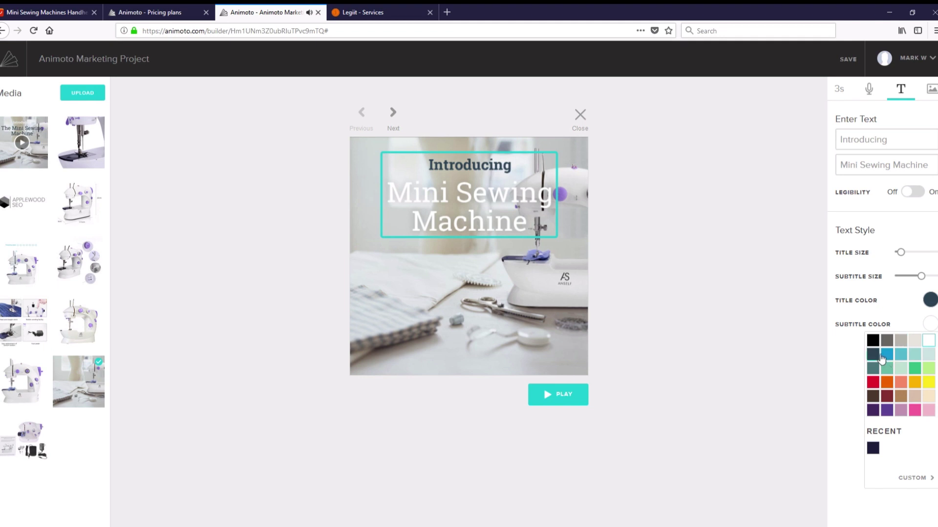
left_click(878, 359)
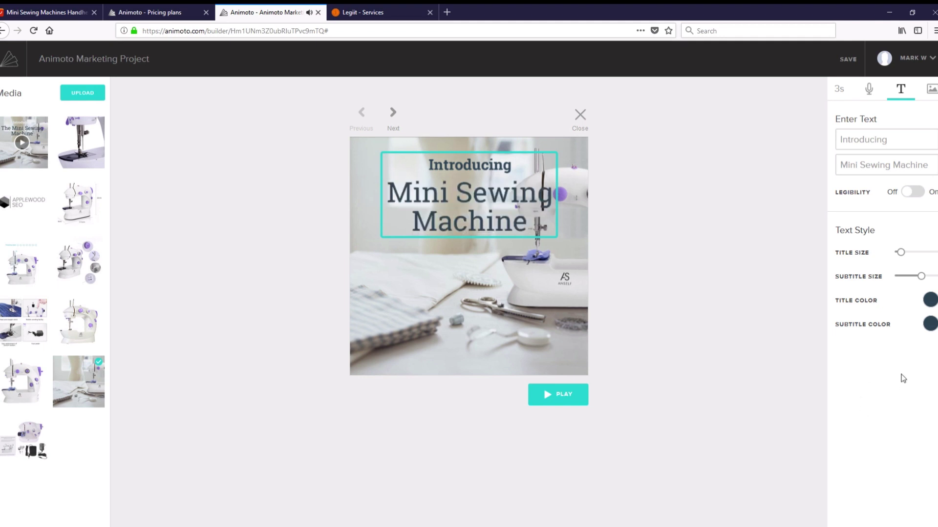
left_click(933, 305)
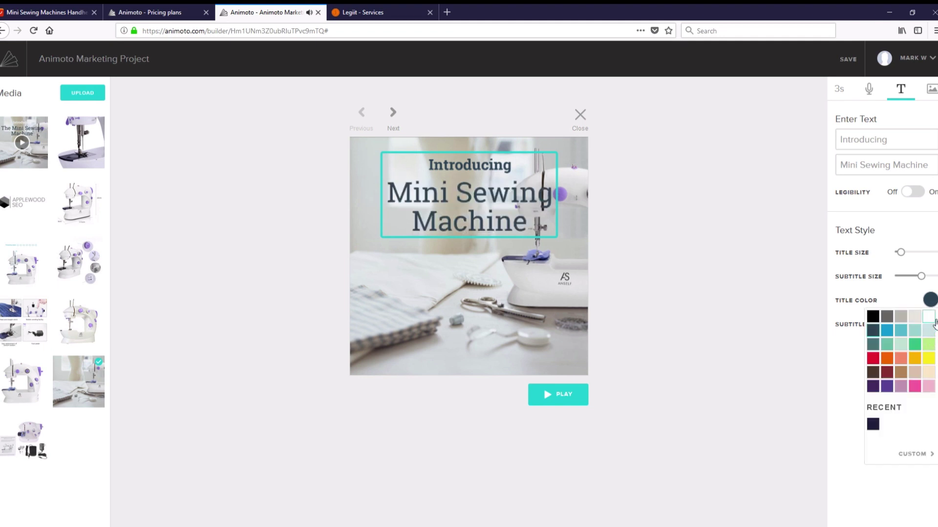
left_click(931, 331)
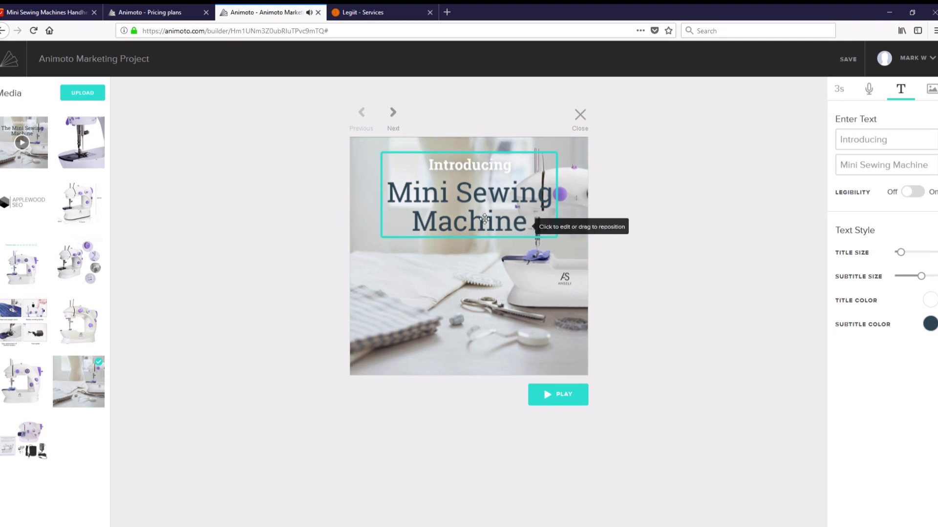
Step: Try the text box over the middle of the photo and move it back to the upper area
left_click_drag(469, 234, 468, 295)
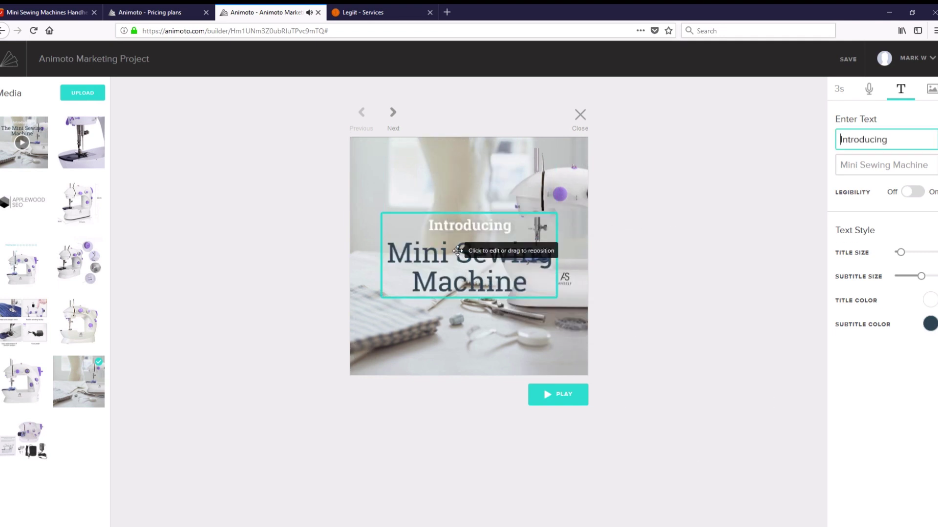
left_click_drag(415, 247, 415, 186)
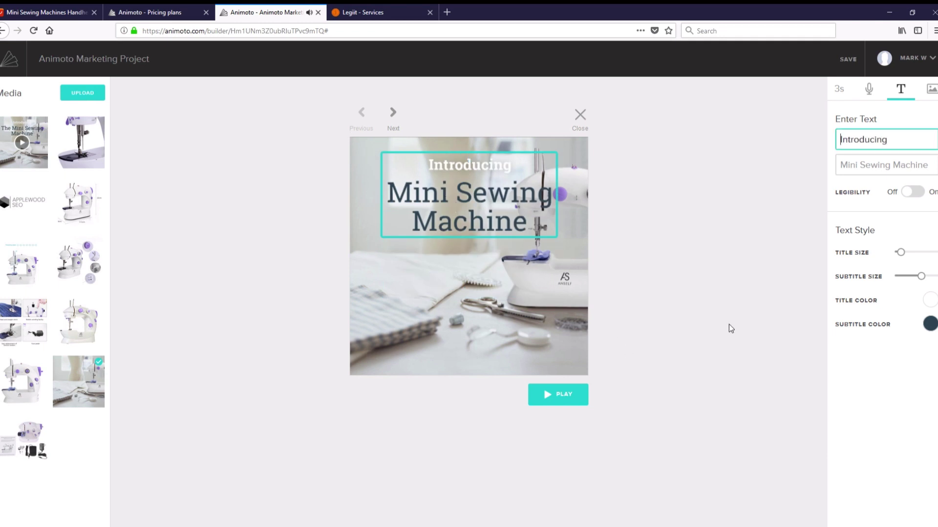
Step: Extend the subtitle to "The Mini Sewing Machine", reduce its size slightly so it fits on two lines, and close the block editor
left_click(849, 171)
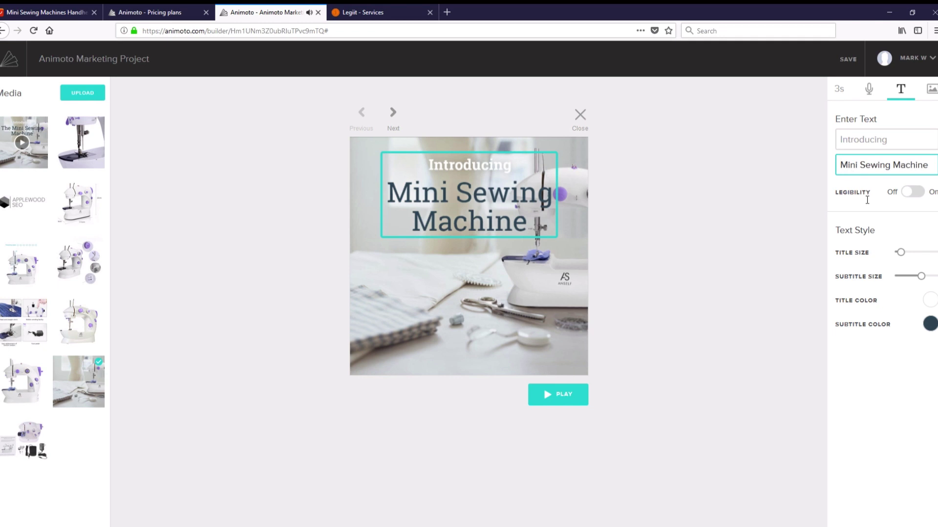
type("The")
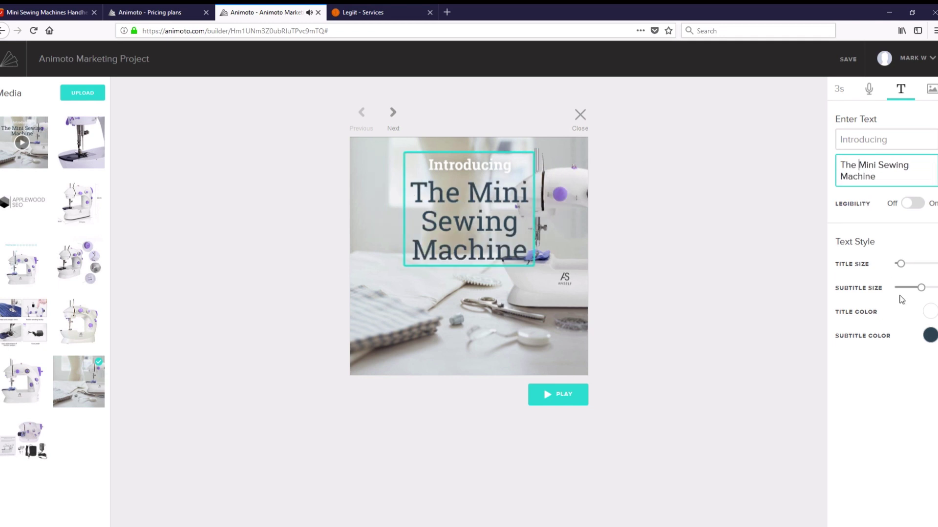
left_click_drag(921, 288, 918, 294)
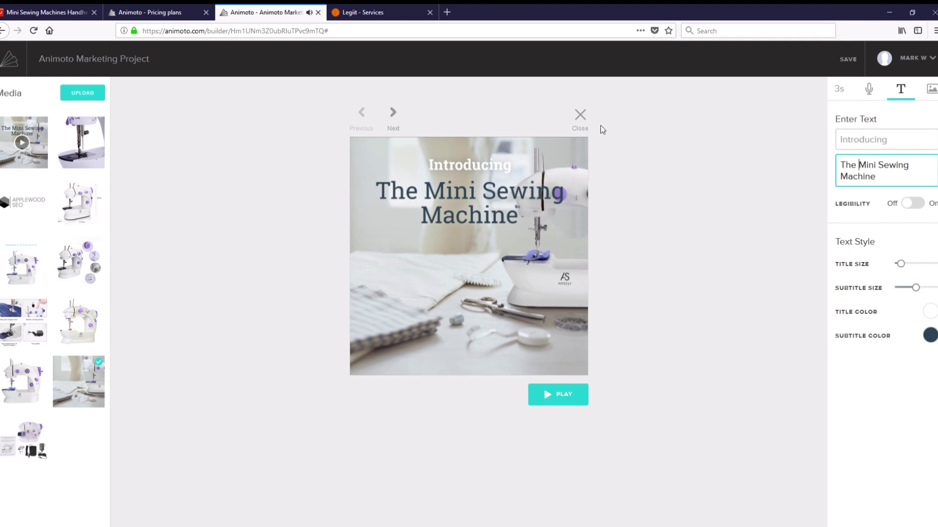
left_click(583, 121)
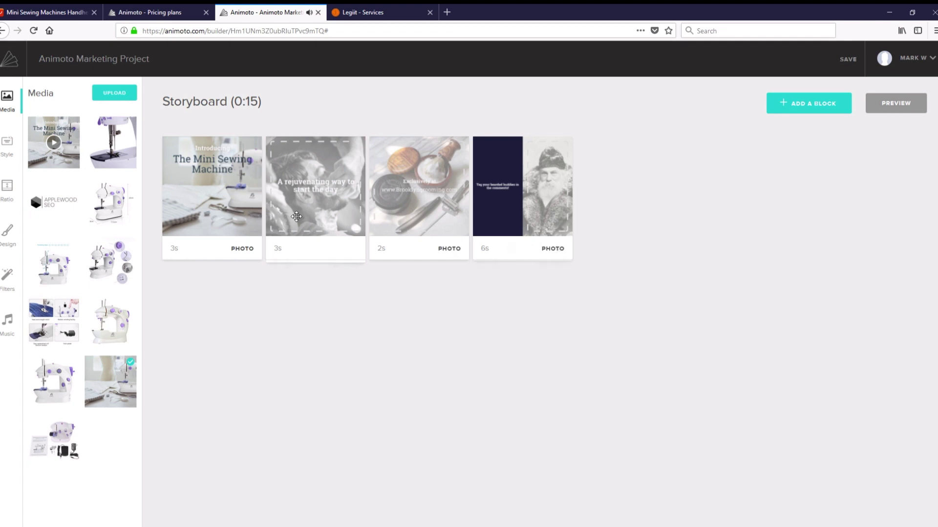
Step: Add a photo block with the plain white-background sewing machine picture and place it second in the storyboard
mouse_move(324, 268)
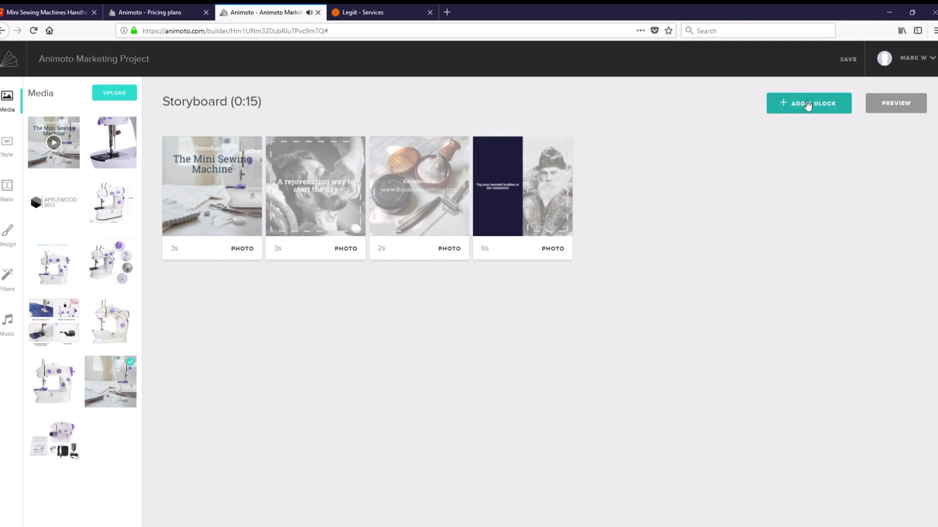
mouse_move(299, 178)
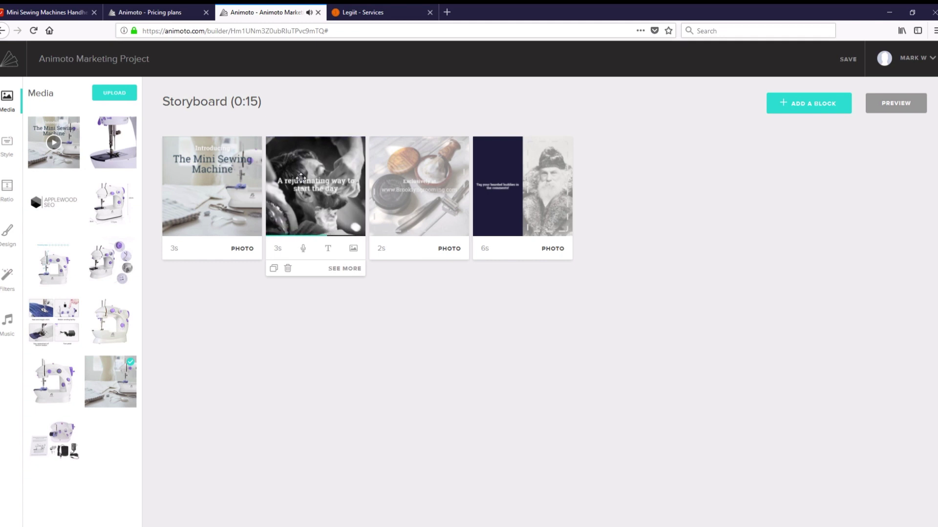
left_click(812, 100)
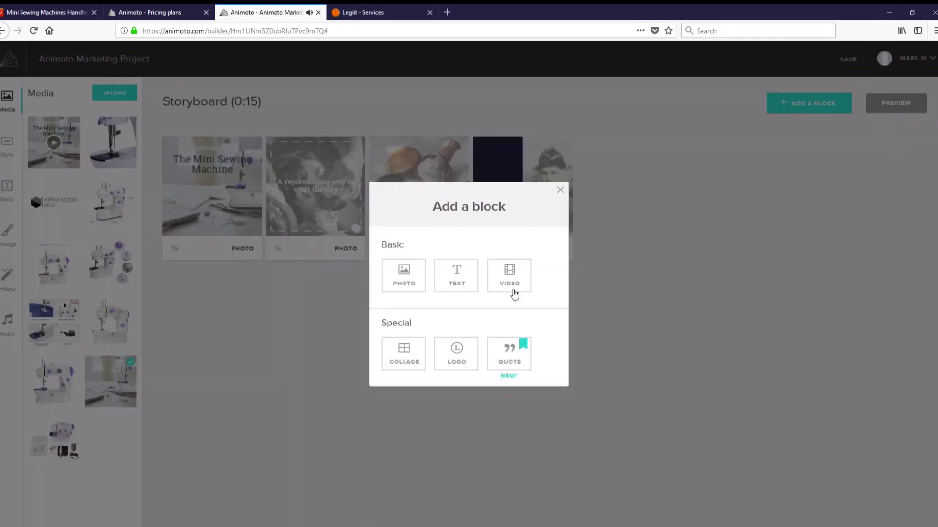
left_click(410, 277)
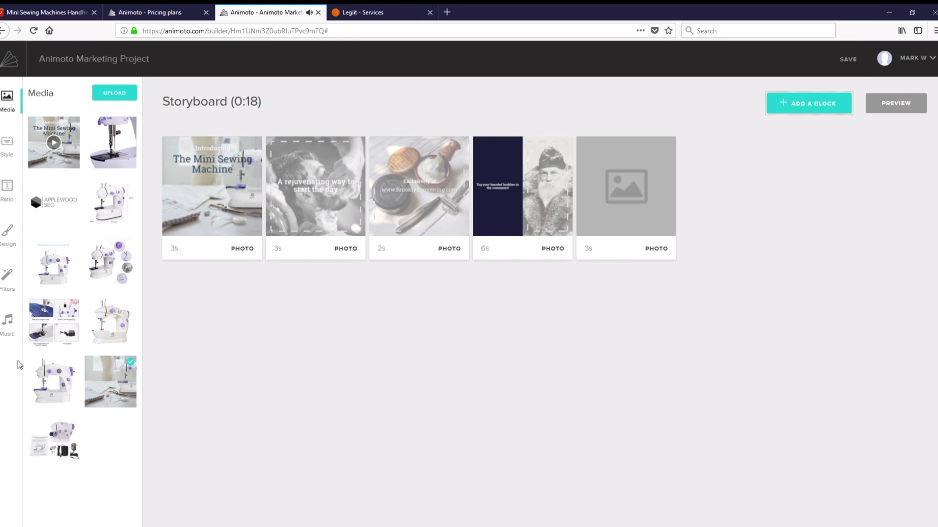
left_click_drag(63, 381, 368, 259)
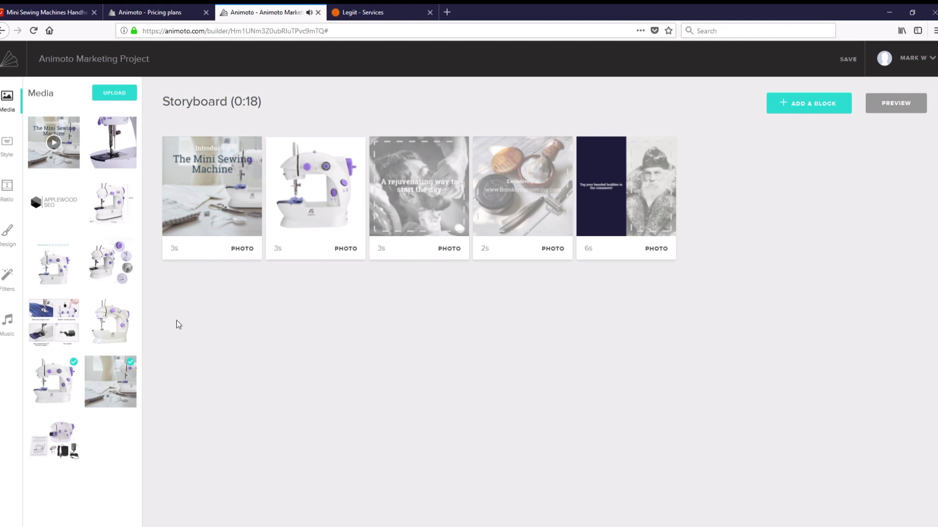
Step: Add another photo block in third position and fill it with the sewing machine picture that has four circular detail close-ups
left_click(814, 106)
left_click(396, 277)
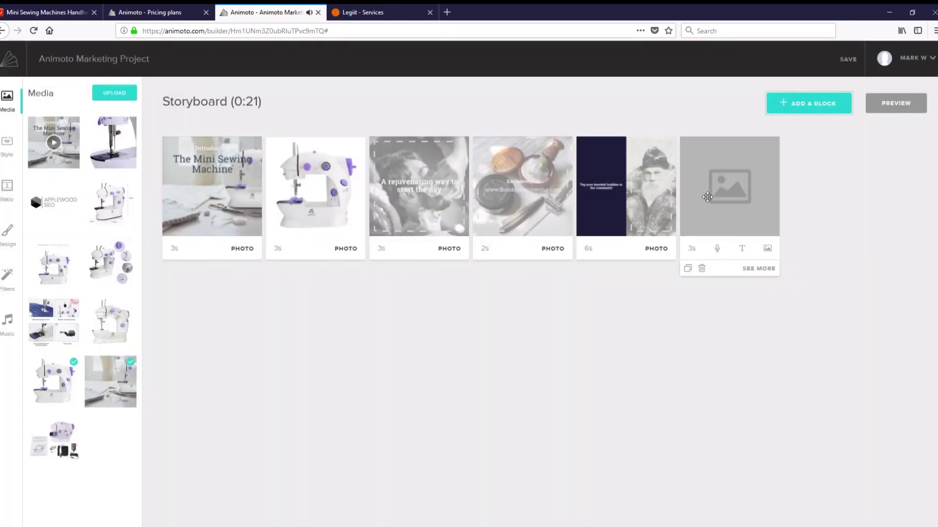
left_click_drag(707, 197, 410, 192)
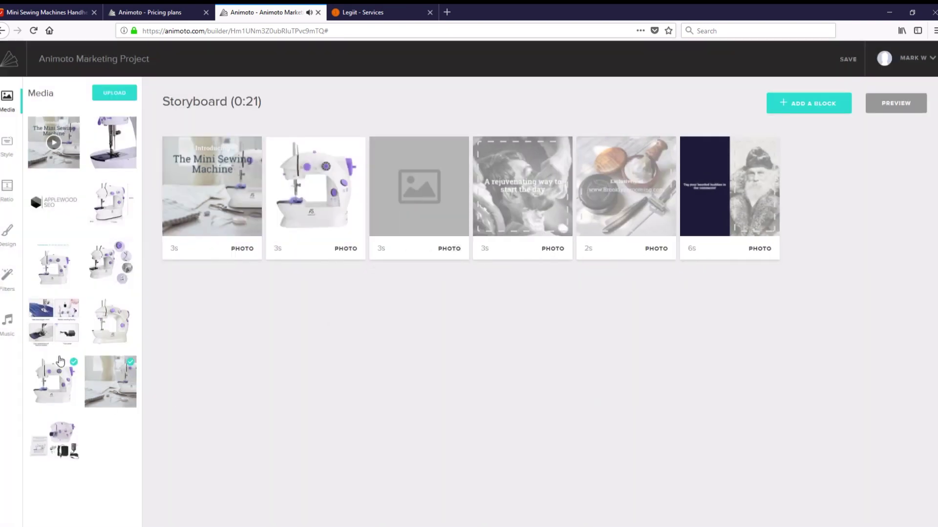
left_click_drag(115, 259, 434, 195)
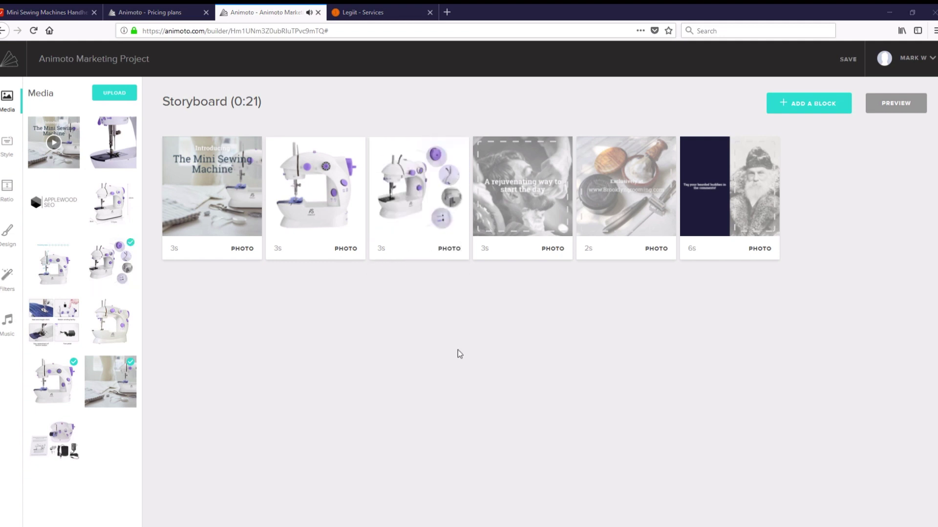
Step: Set the third block's duration to 4 seconds
mouse_move(391, 255)
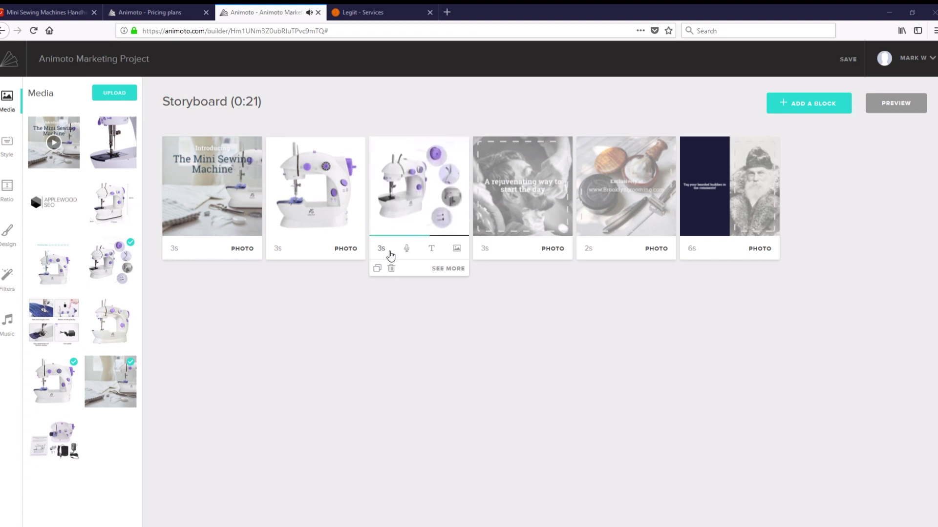
left_click(391, 249)
left_click(450, 284)
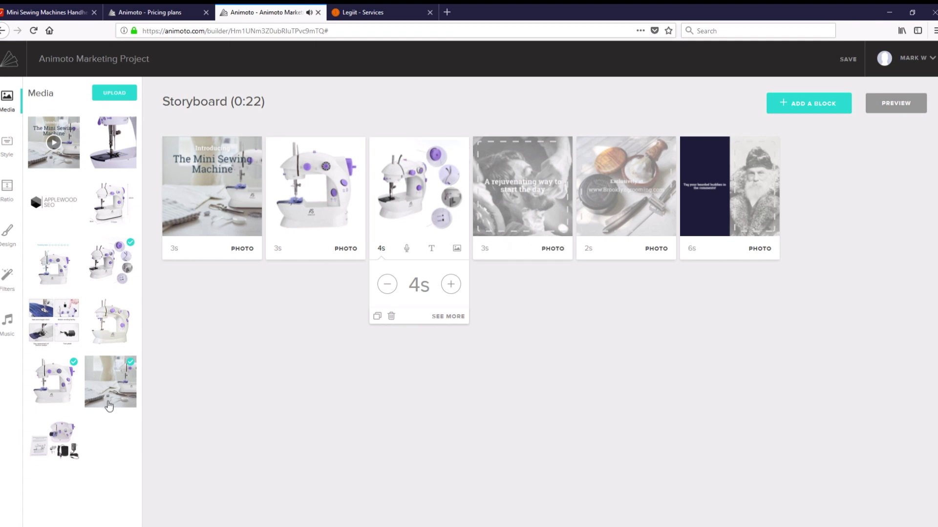
Step: Replace the fourth block's photo with the angled white-background sewing machine picture and open that block's full editor
left_click_drag(108, 320, 498, 187)
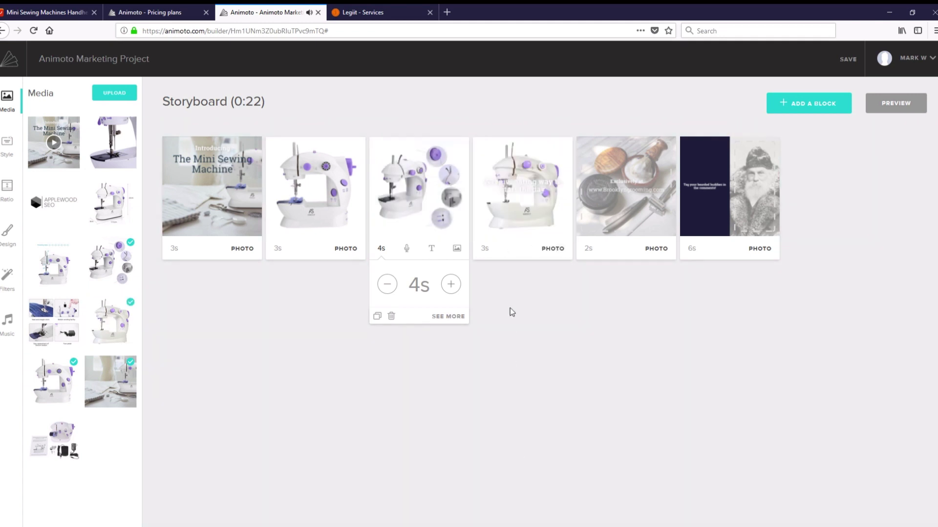
mouse_move(536, 253)
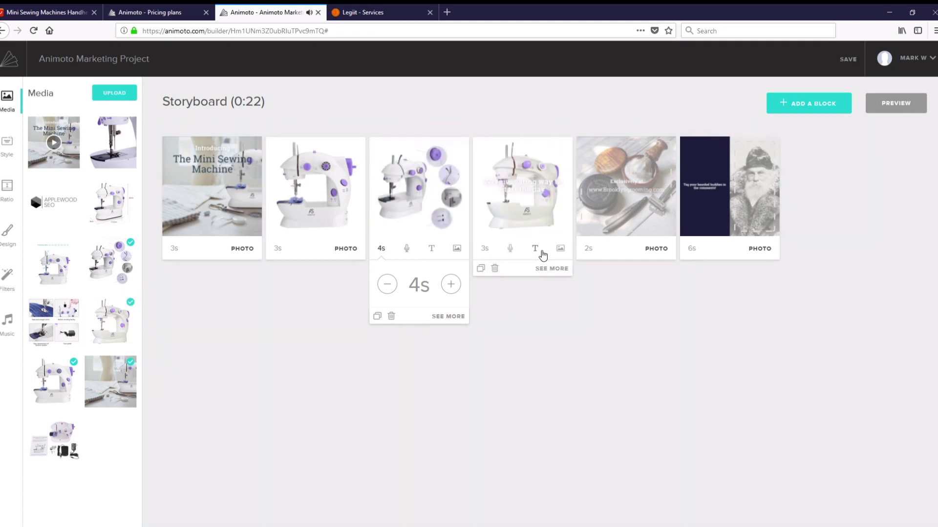
left_click(554, 273)
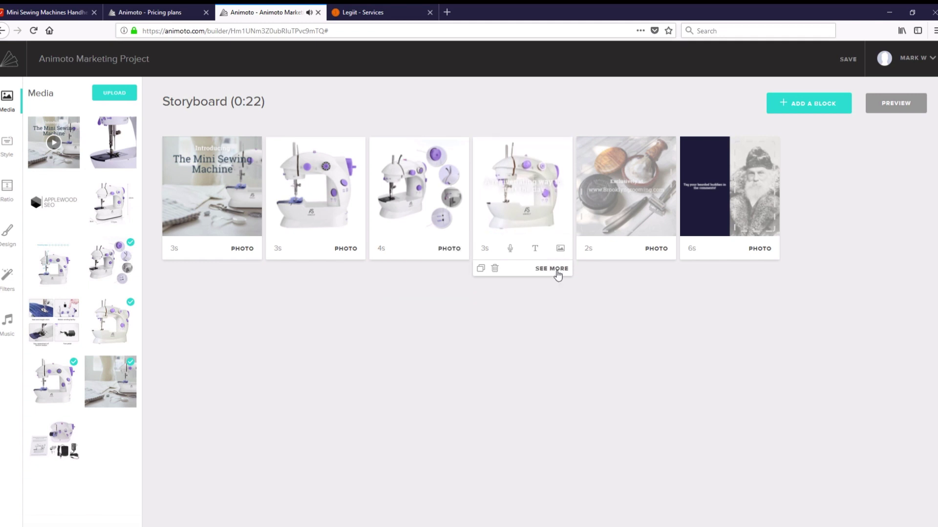
left_click(554, 270)
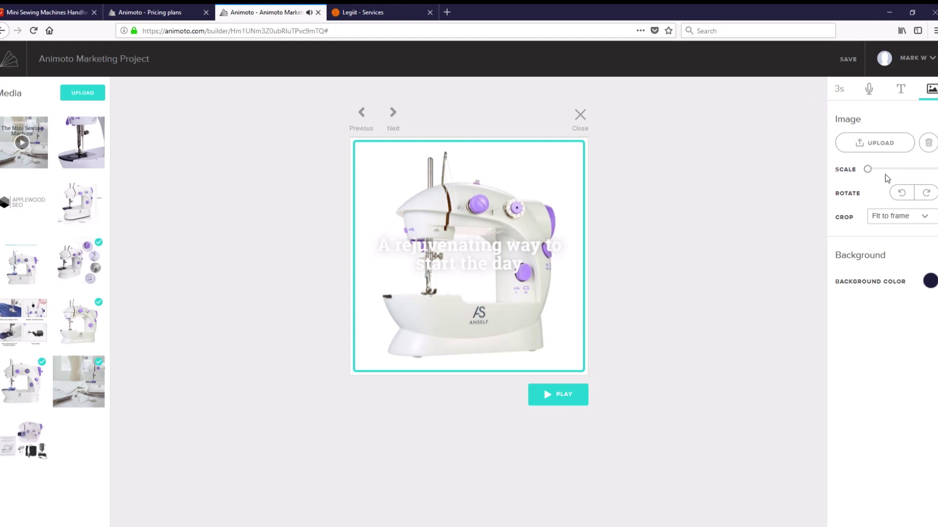
Step: Replace the fourth block's text with "Portable and Easy to Use", color the title dark slate blue, and return to the storyboard
left_click(900, 89)
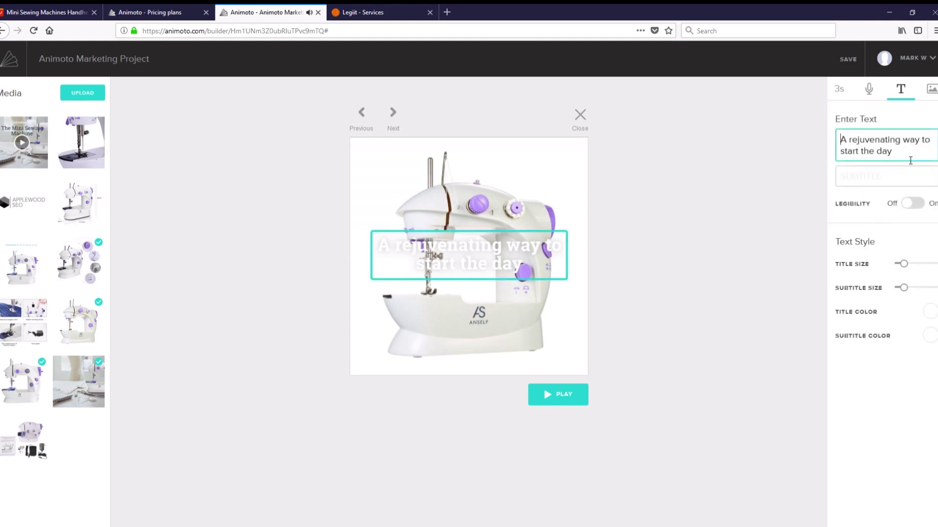
key("ctrl+a")
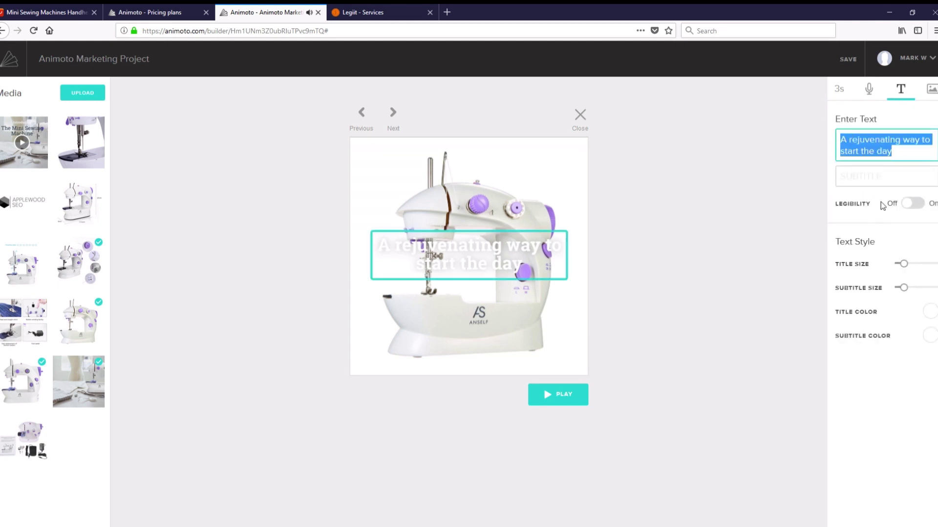
type("P")
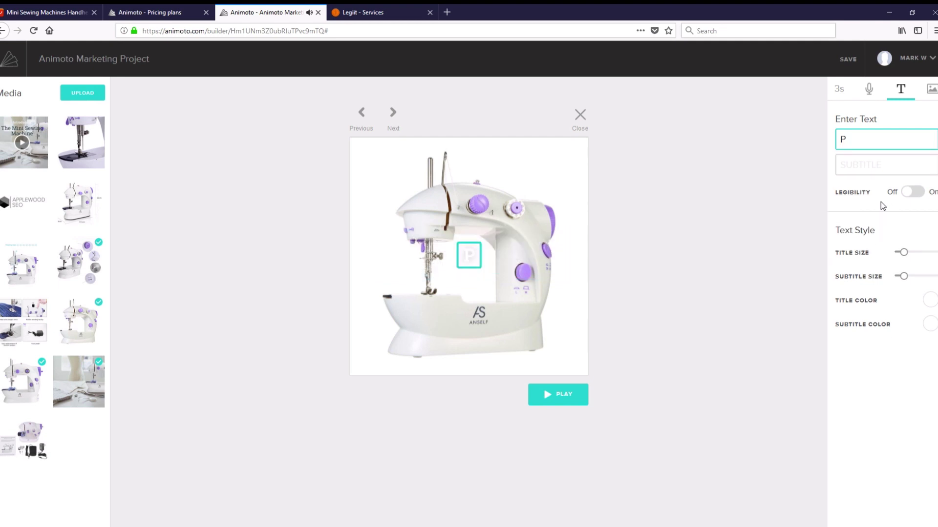
type("ortable and")
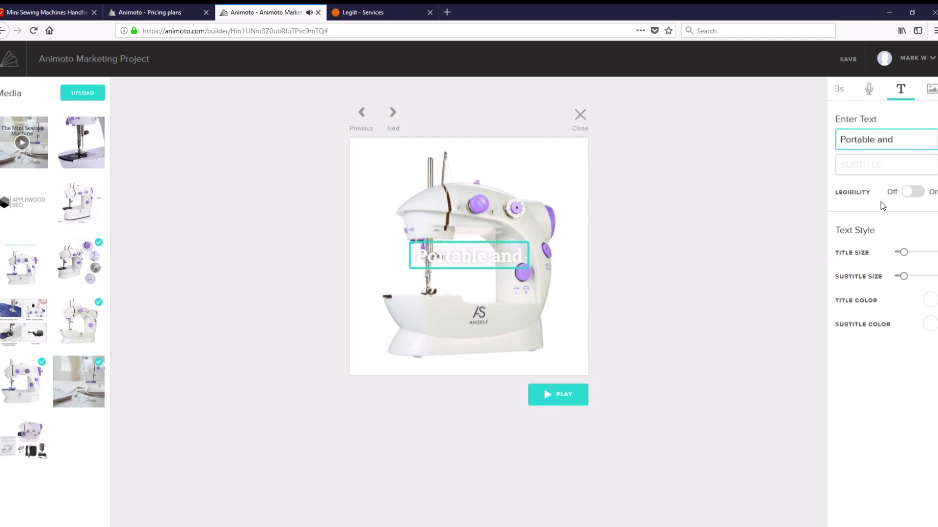
type(" Easy to Use")
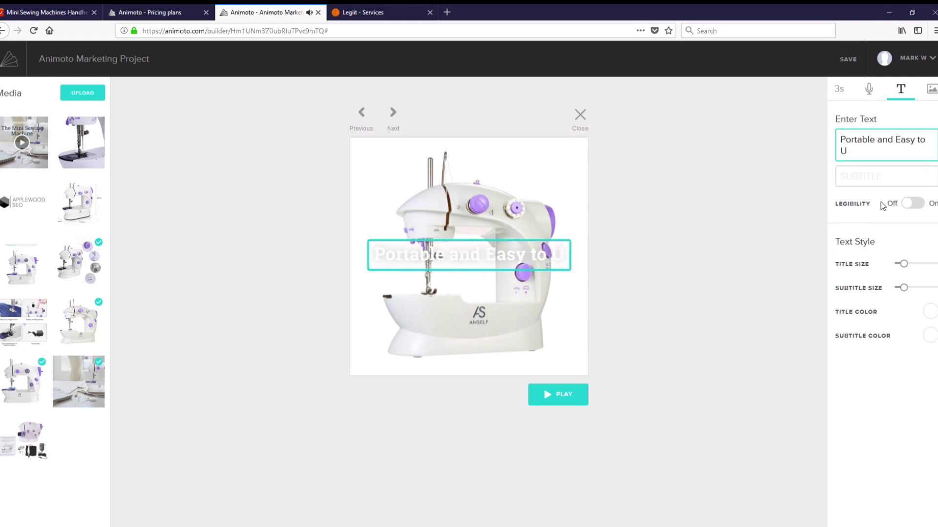
left_click(887, 314)
left_click(873, 342)
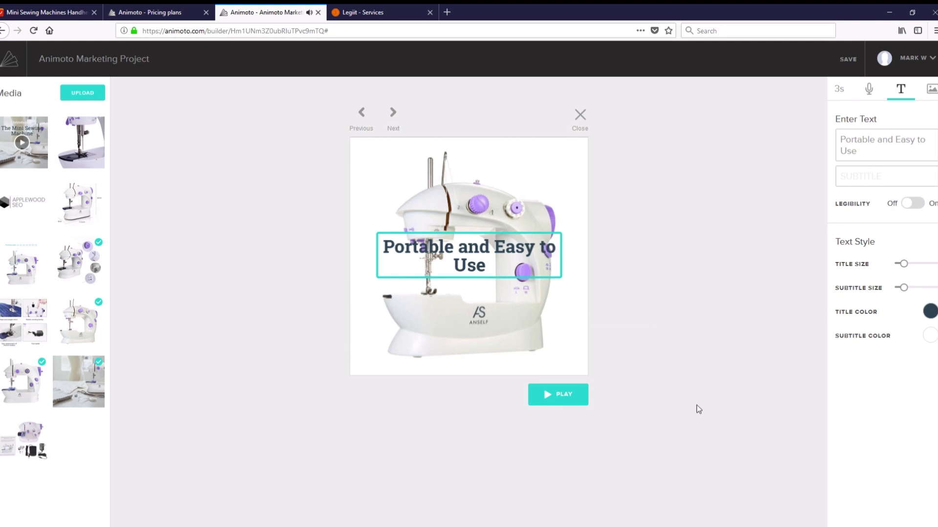
left_click(674, 366)
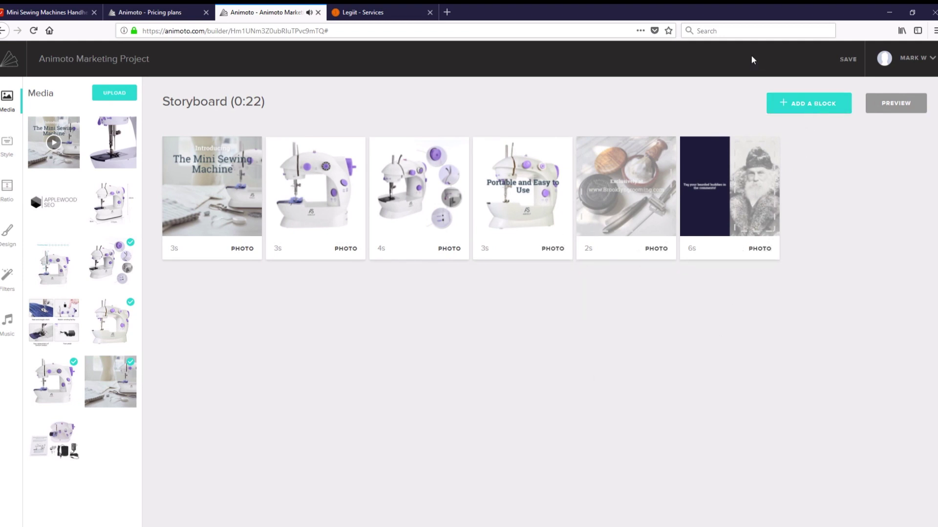
Step: Add a photo block with the four-panel feature picture and place it fifth in the storyboard
left_click(814, 103)
left_click(400, 274)
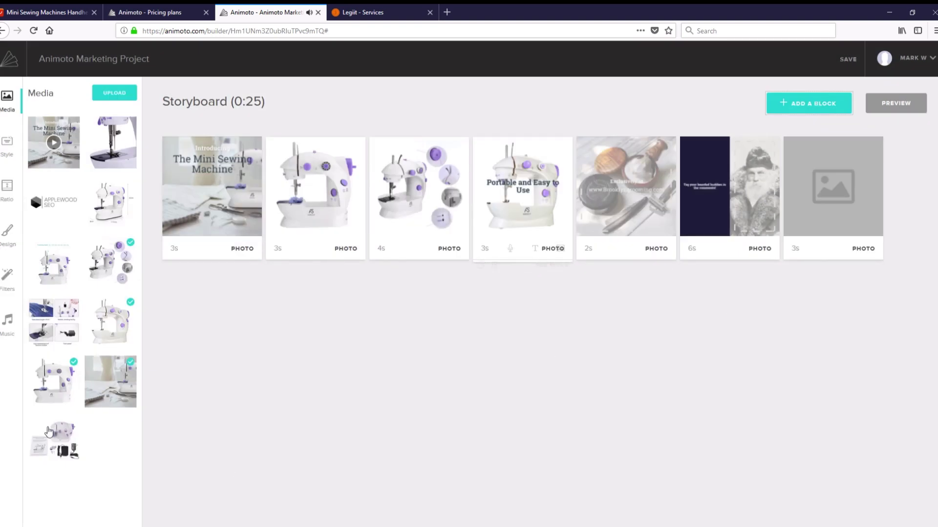
left_click_drag(44, 319, 811, 191)
left_click_drag(867, 230, 614, 262)
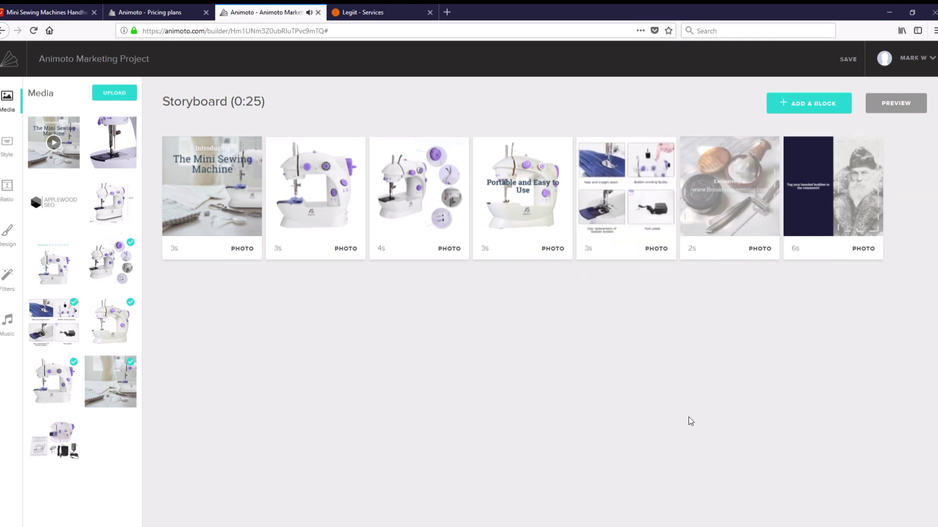
Step: Set the fourth block's duration to 4 seconds and the fifth block's duration to 5 seconds
left_click(486, 248)
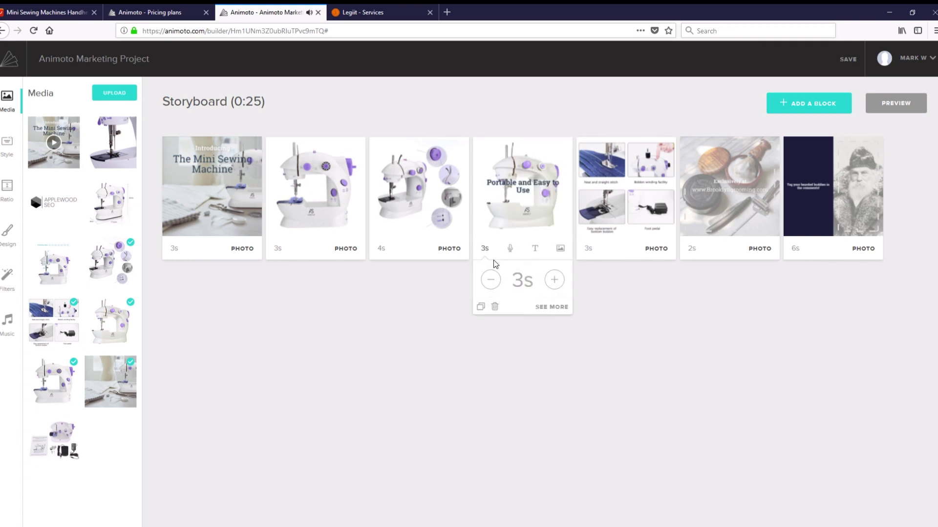
left_click(554, 285)
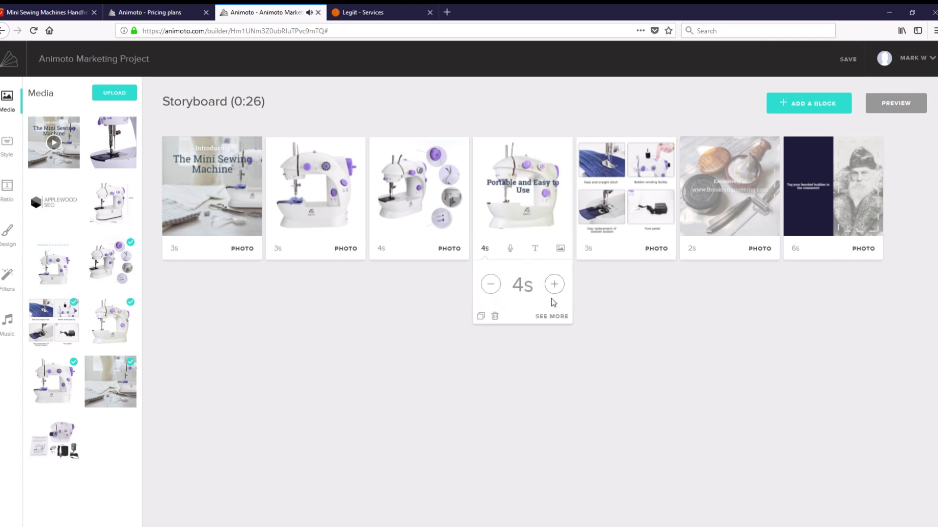
left_click(588, 248)
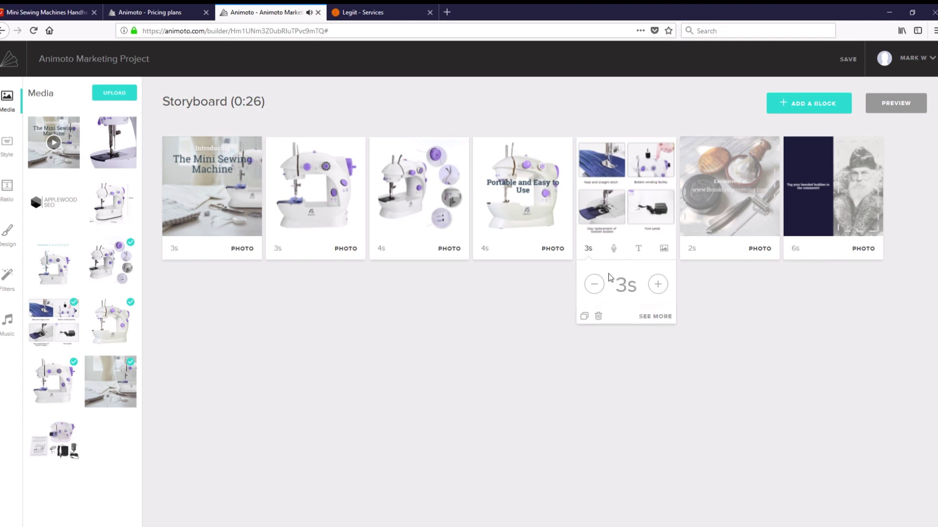
left_click(659, 284)
left_click(659, 284)
left_click(708, 315)
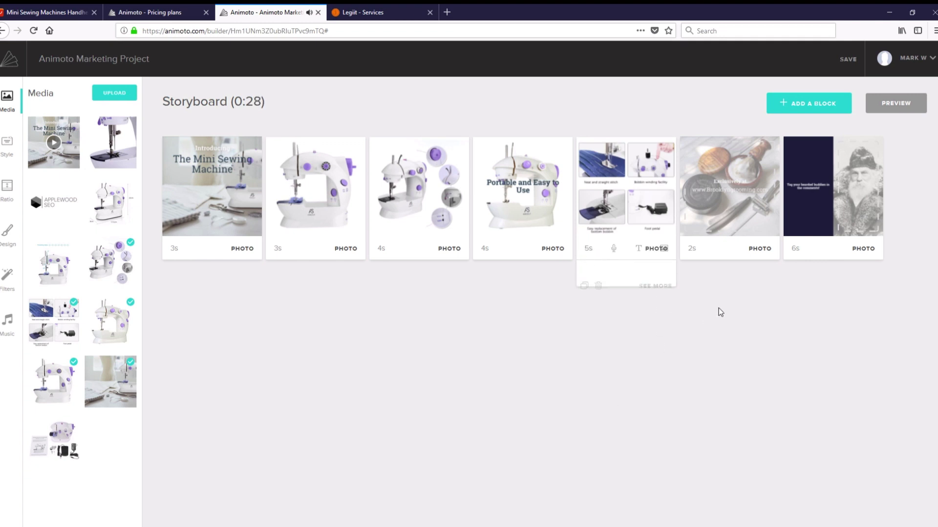
Step: Add a 4-second photo block in sixth position, filled with the sewing machine picture that has a blue text line above it
left_click(791, 104)
left_click(418, 280)
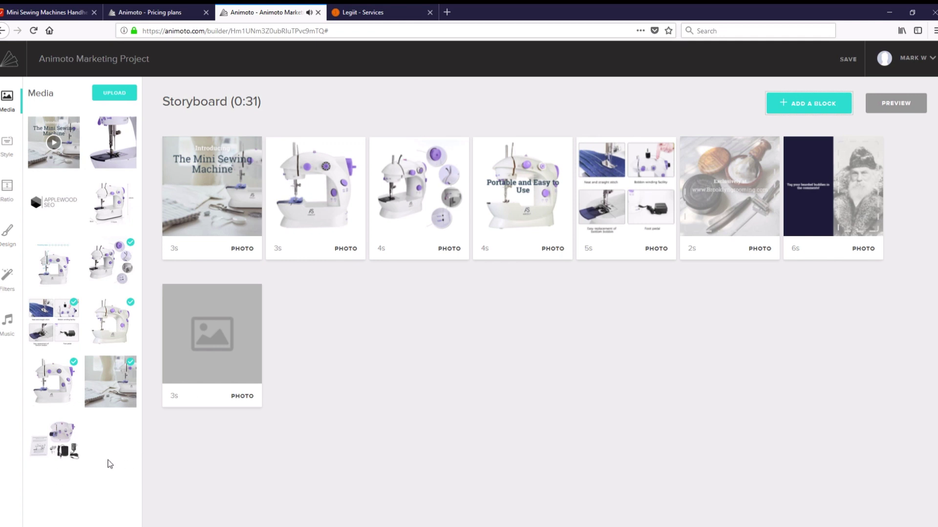
left_click_drag(42, 279, 698, 215)
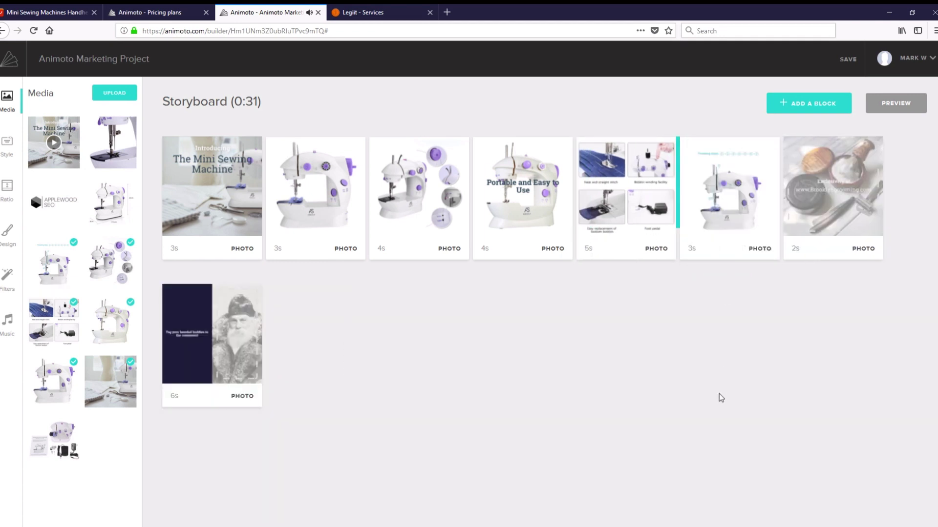
left_click(698, 250)
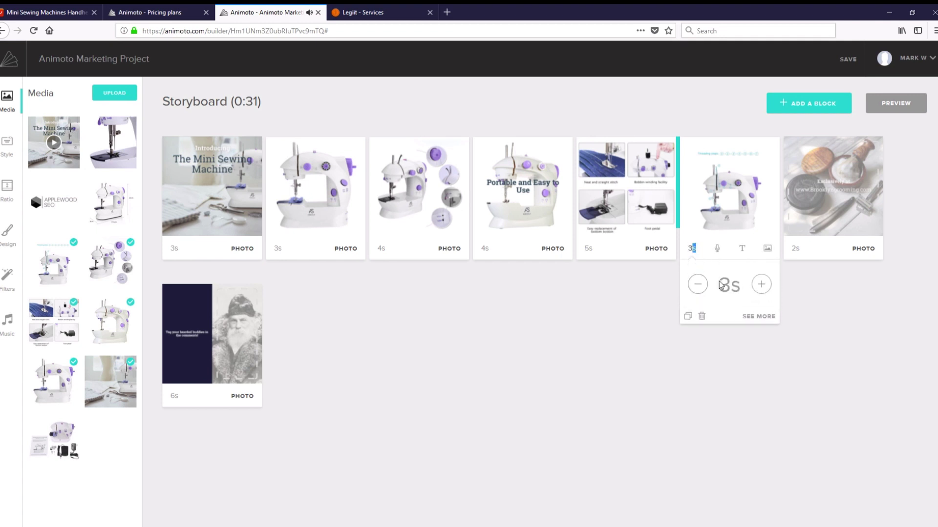
left_click(762, 285)
left_click(646, 323)
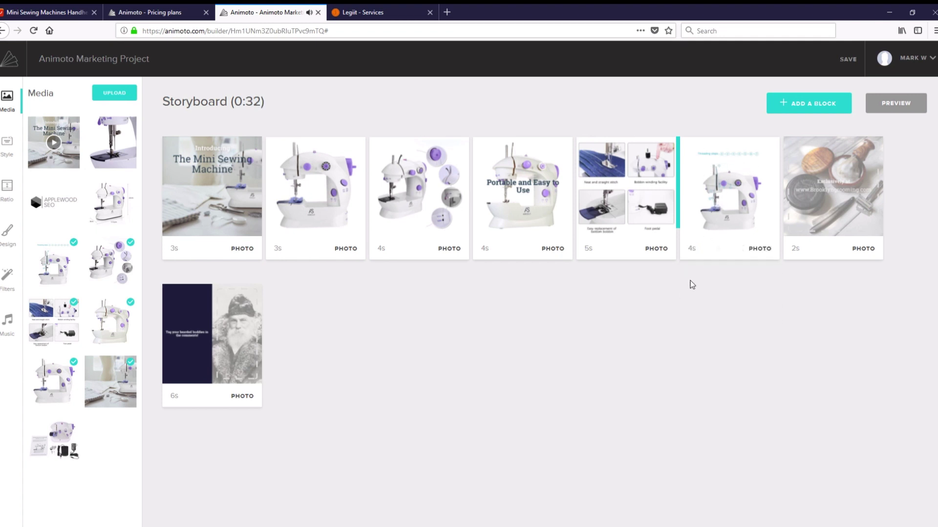
Step: Replace the seventh block's photo with the picture of the machine, manual and accessories, and set its duration to 3 seconds
mouse_move(837, 205)
left_click_drag(55, 440, 814, 187)
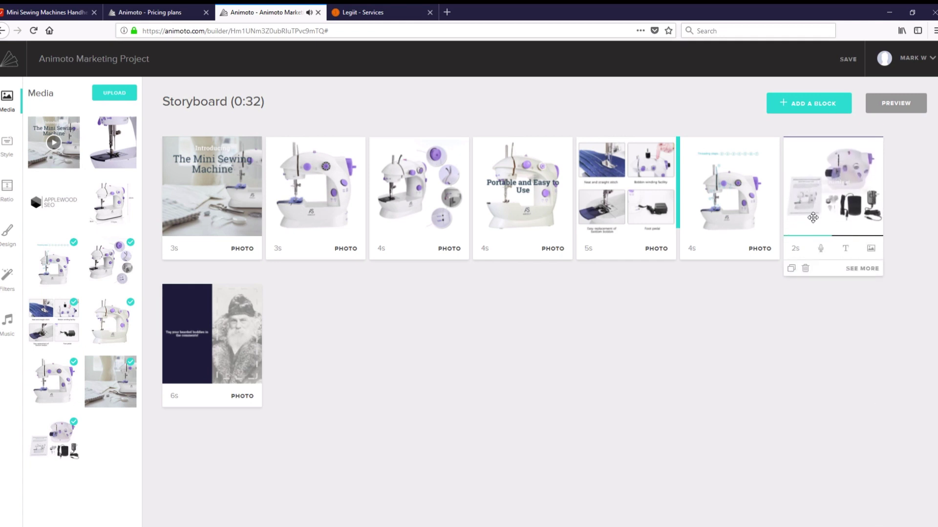
left_click(795, 249)
left_click(873, 284)
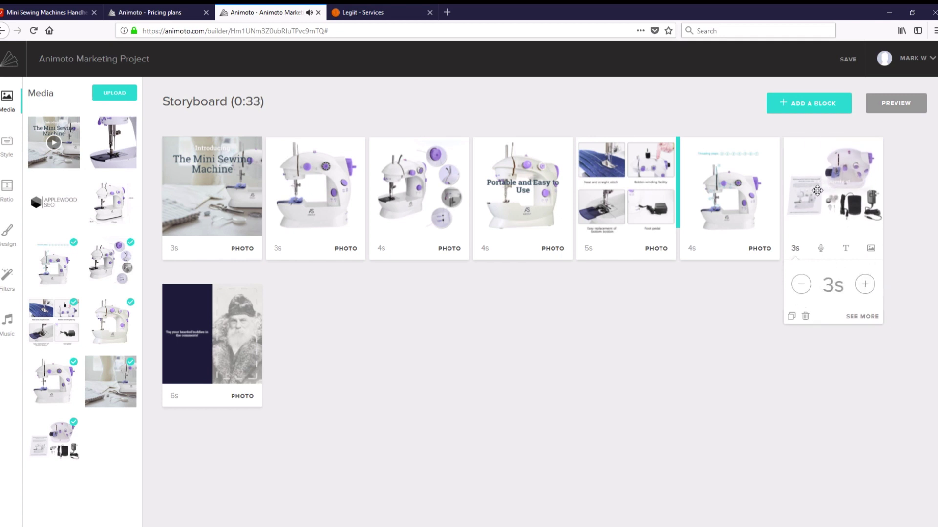
Step: In the seventh block's full editor, clear the title and replace the subtitle with "Ready to Use"
left_click(858, 316)
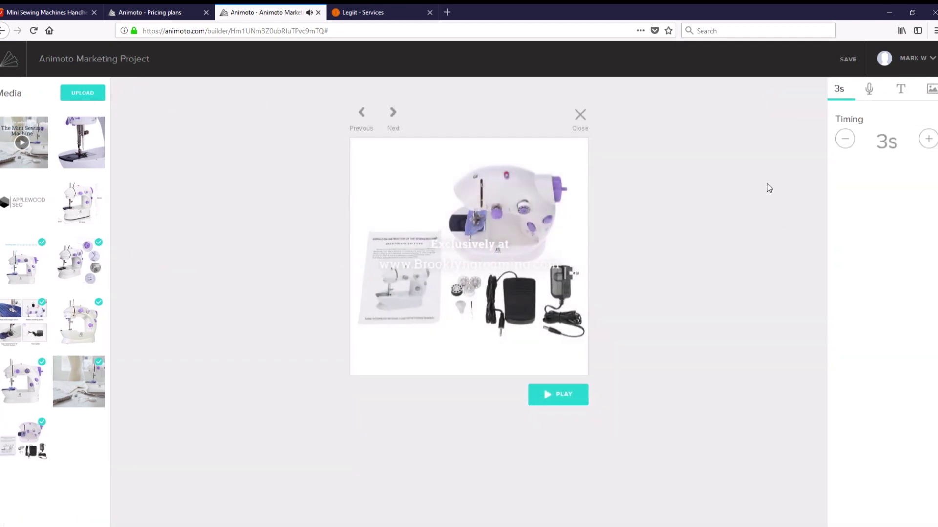
left_click(900, 89)
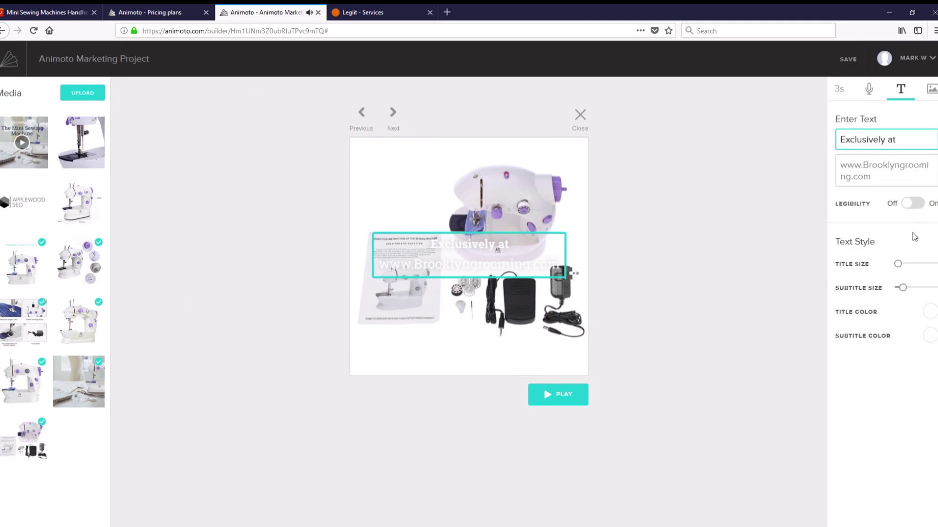
left_click_drag(917, 144, 813, 149)
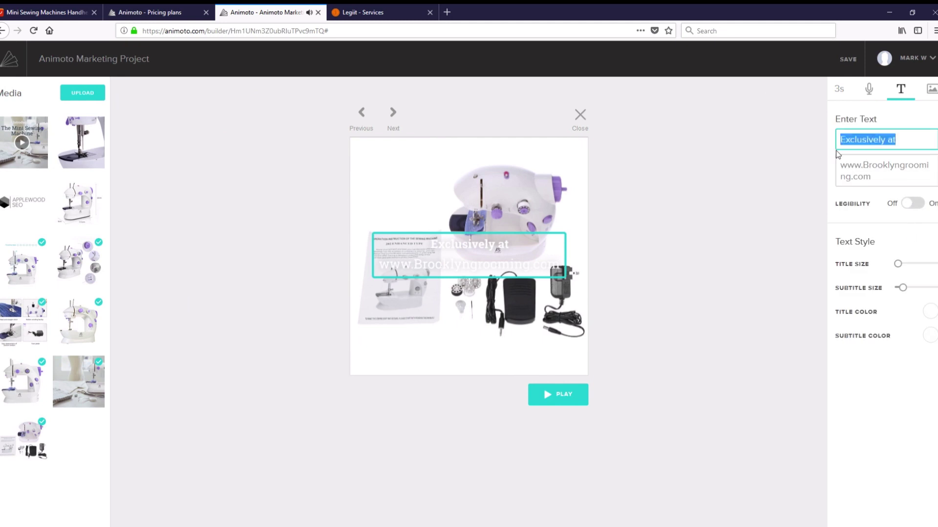
key("BackSpace")
key("ctrl+a")
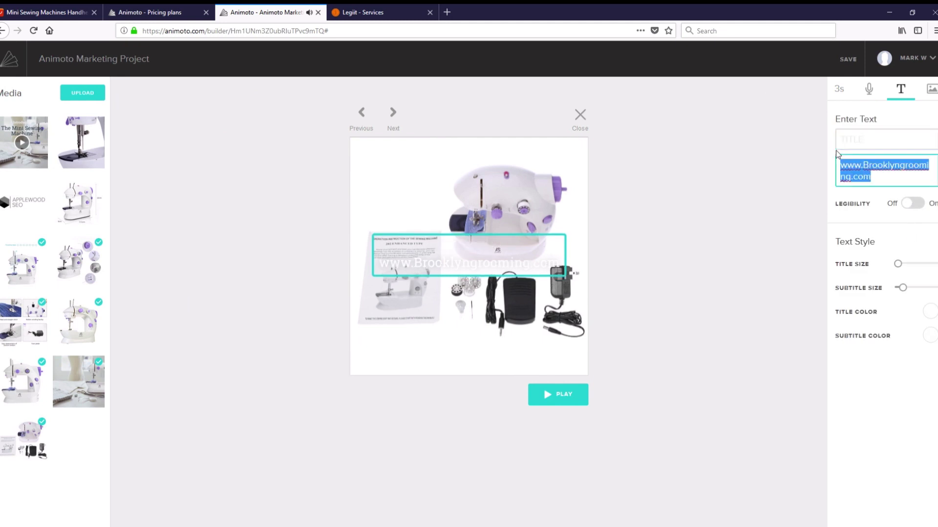
key("BackSpace")
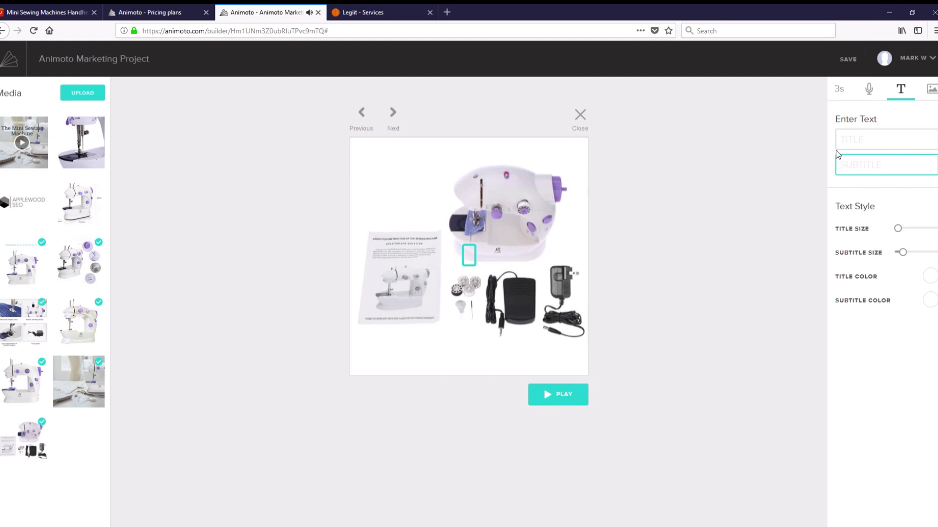
type("Ready")
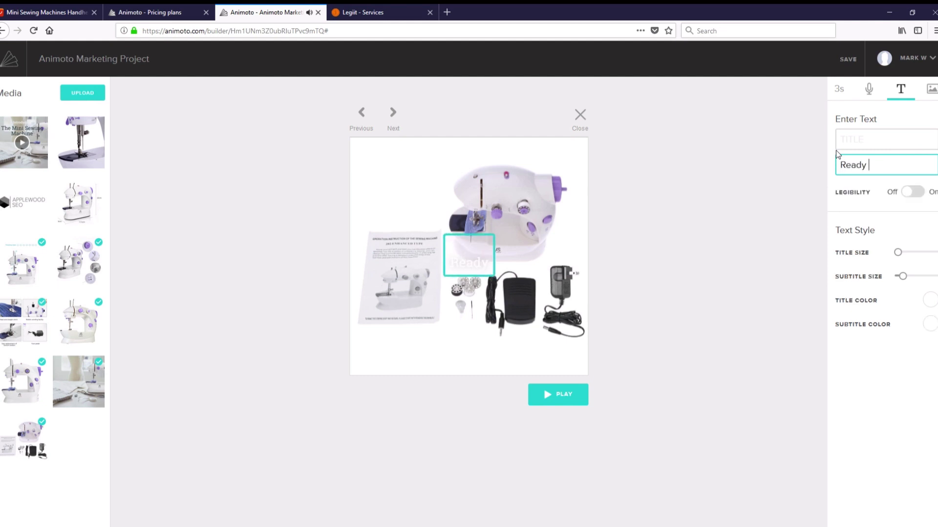
type(" to Use")
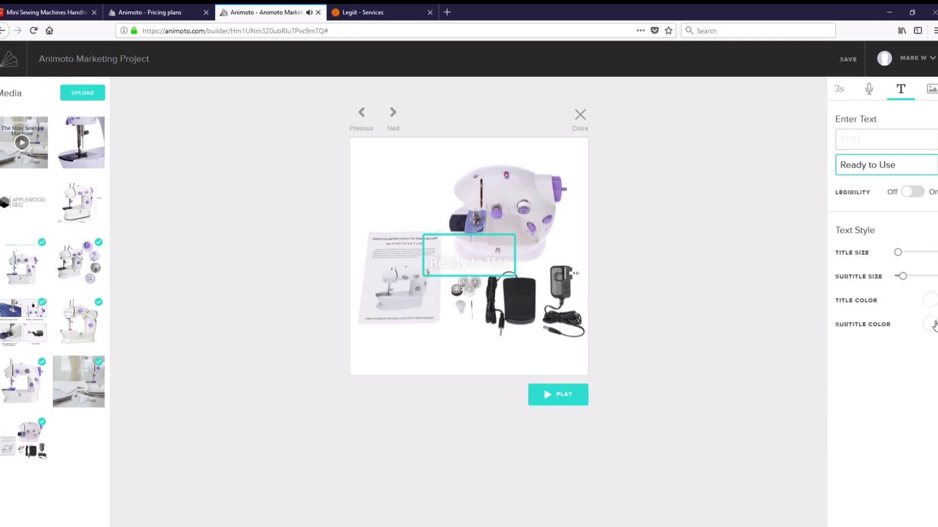
Step: Color the "Ready to Use" subtitle dark slate blue and enlarge it slightly
left_click(933, 324)
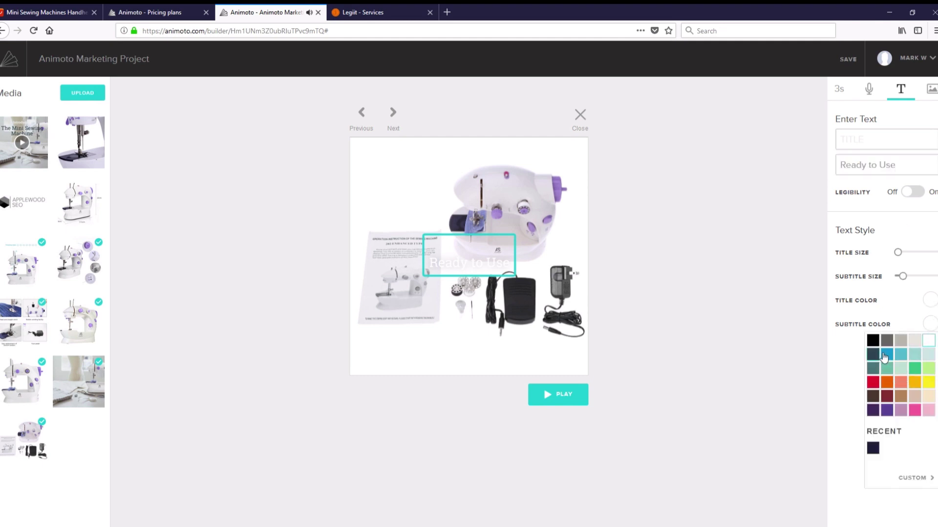
left_click(873, 355)
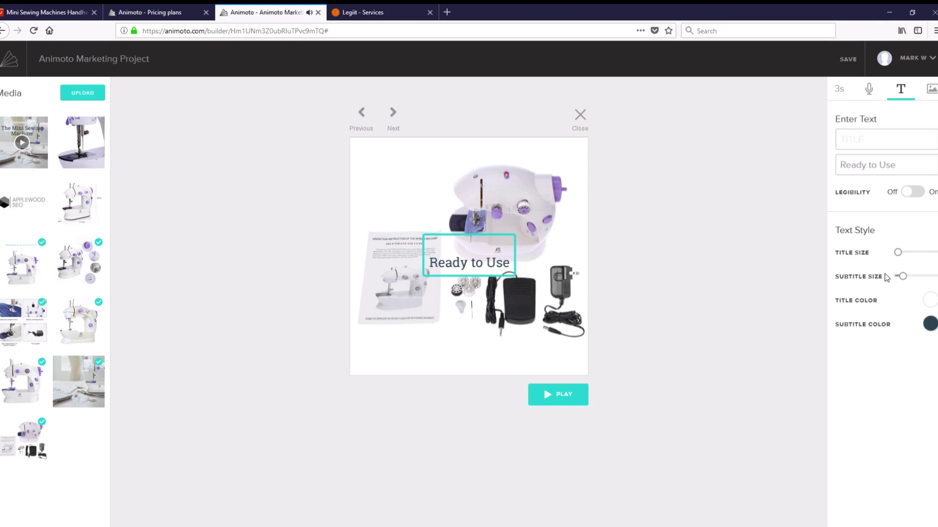
left_click_drag(902, 277, 914, 282)
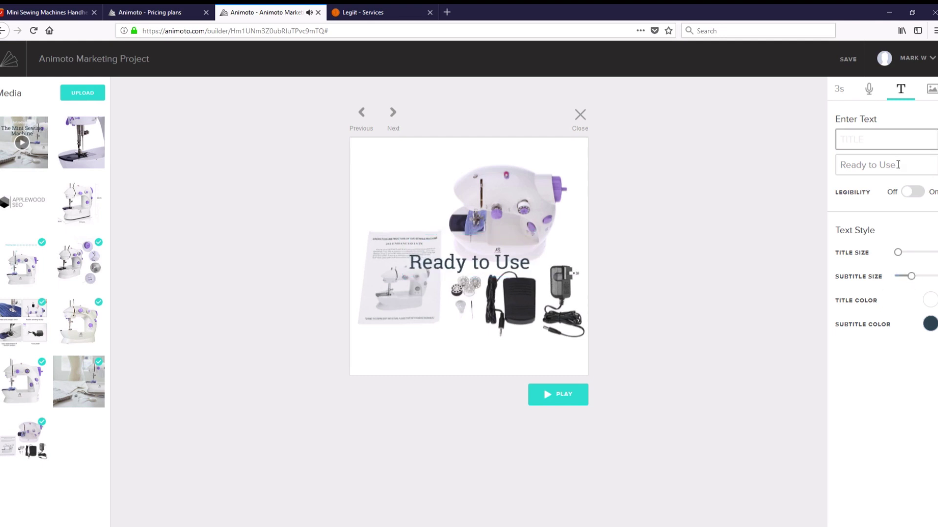
Step: Move the "Ready to Use" text from the subtitle to the title
left_click_drag(895, 164, 834, 186)
key("ctrl+x")
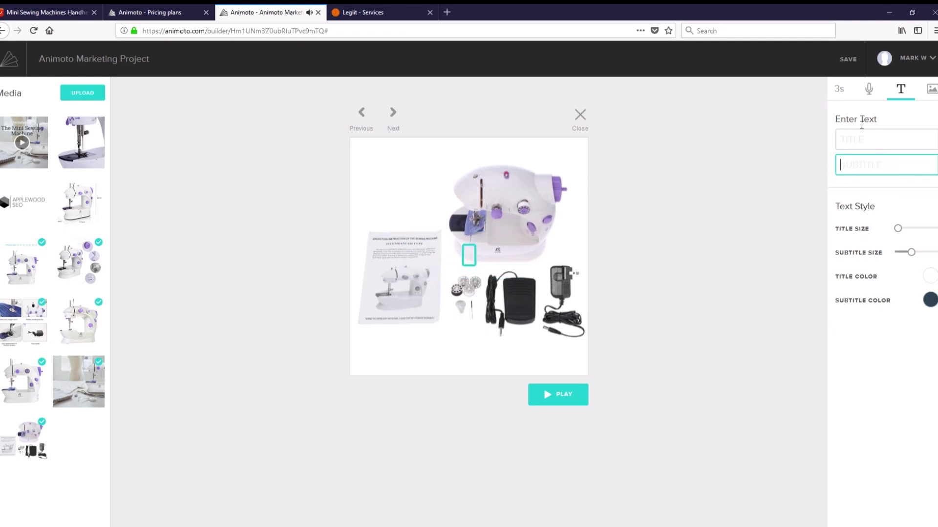
left_click(862, 141)
key("ctrl+v")
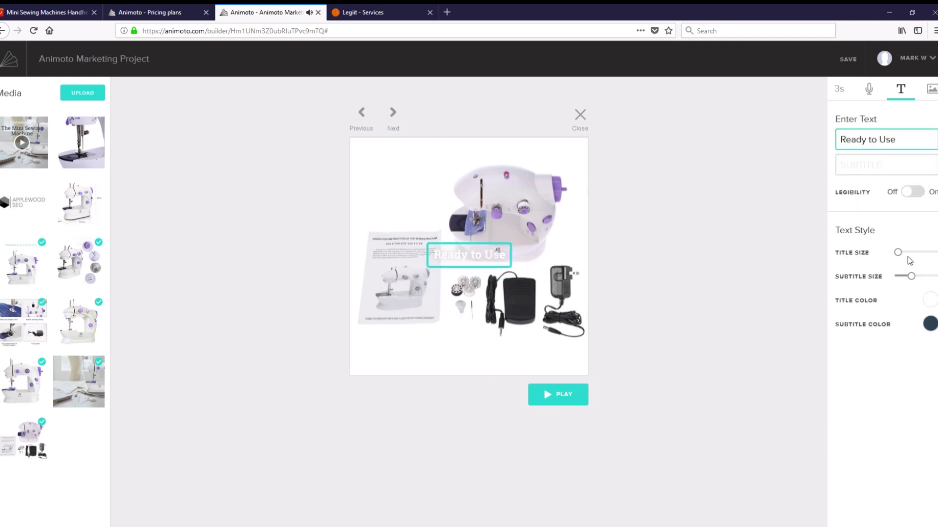
Step: Enlarge the "Ready to Use" title moderately, color it dark slate blue, and play the block to check it
mouse_move(898, 253)
left_mouse_down()
mouse_move(914, 258)
mouse_move(907, 253)
left_mouse_up()
left_click(932, 300)
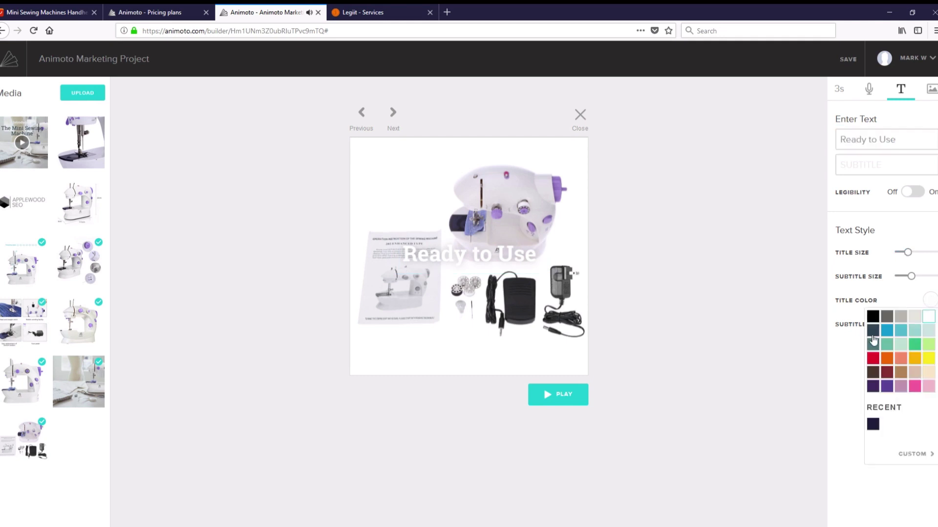
left_click(873, 334)
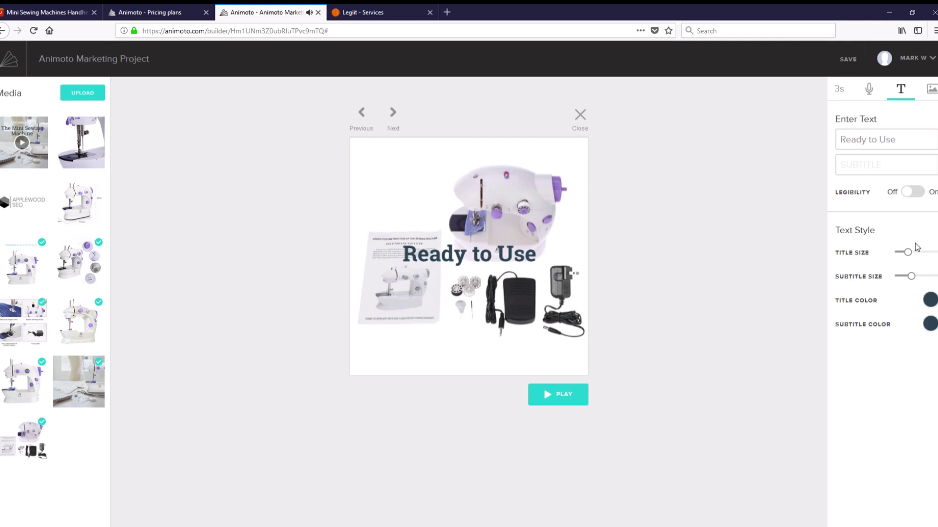
left_click_drag(908, 252, 906, 253)
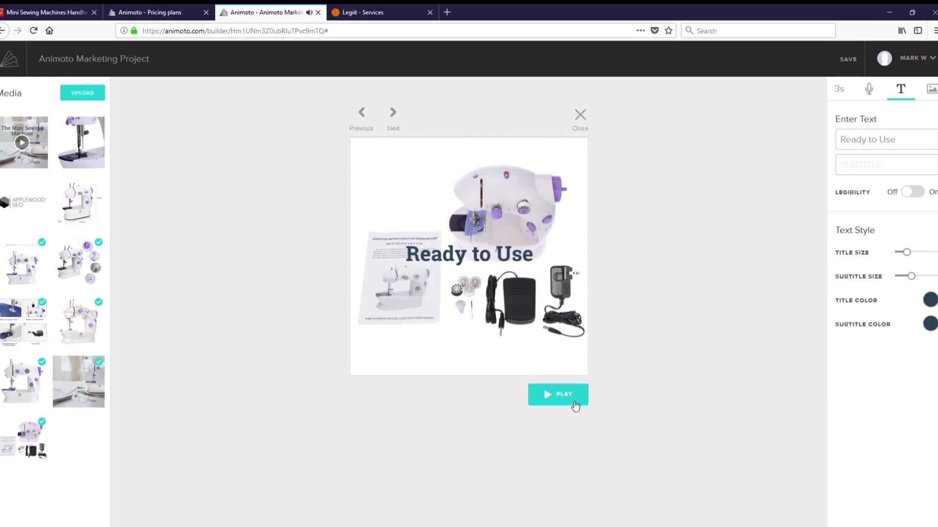
left_click(574, 405)
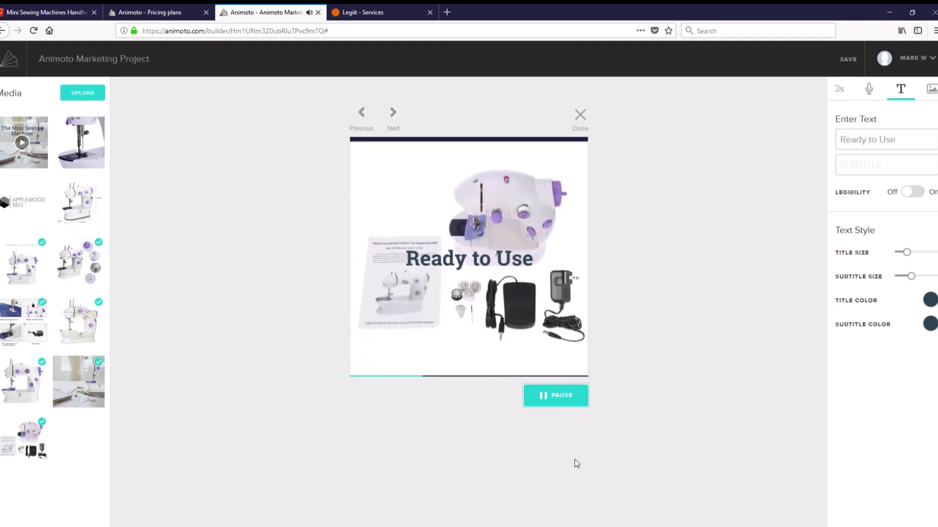
Step: Close the seventh block's editor and replace the bearded man's photo in the last block with the needle close-up photo
left_click(579, 119)
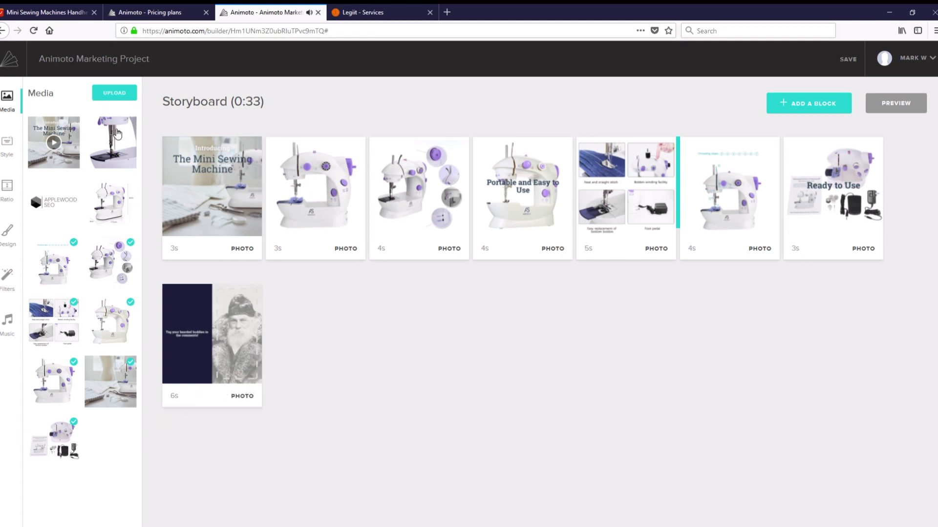
left_click_drag(117, 133, 247, 370)
left_click_drag(235, 334, 236, 335)
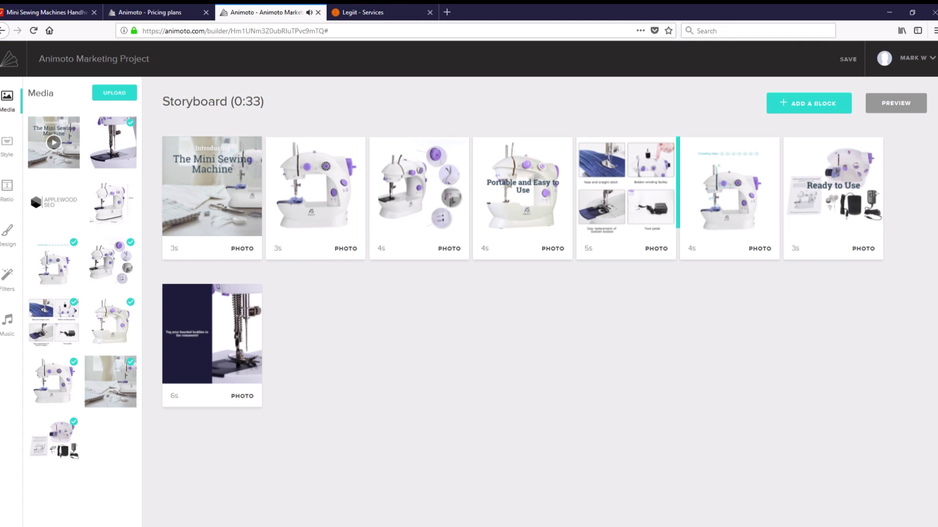
mouse_move(245, 361)
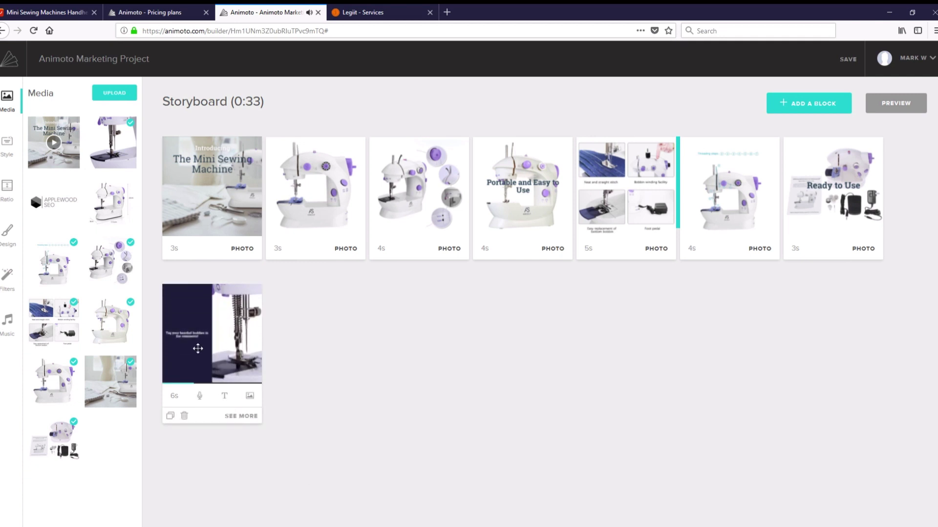
left_click(225, 396)
left_click_drag(248, 445, 159, 412)
key("BackSpace")
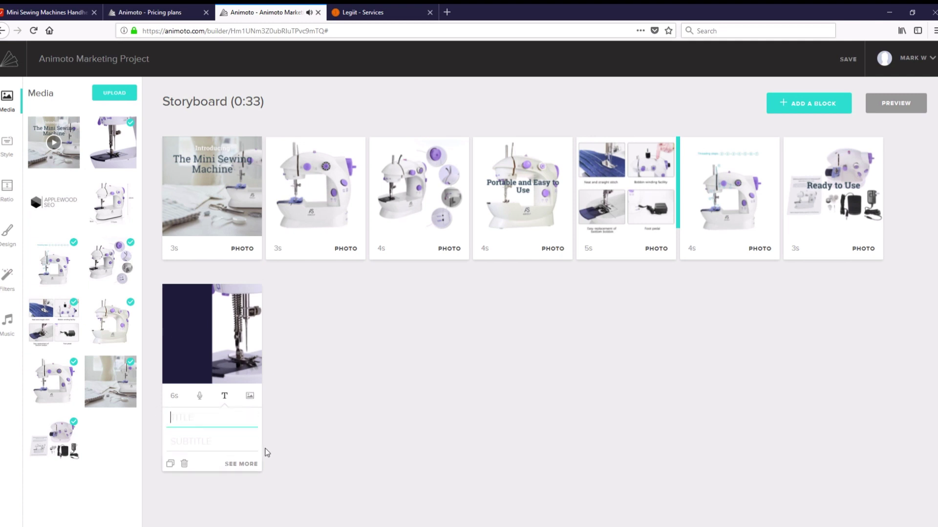
type("Get Yours Here")
key("Tab")
type("www")
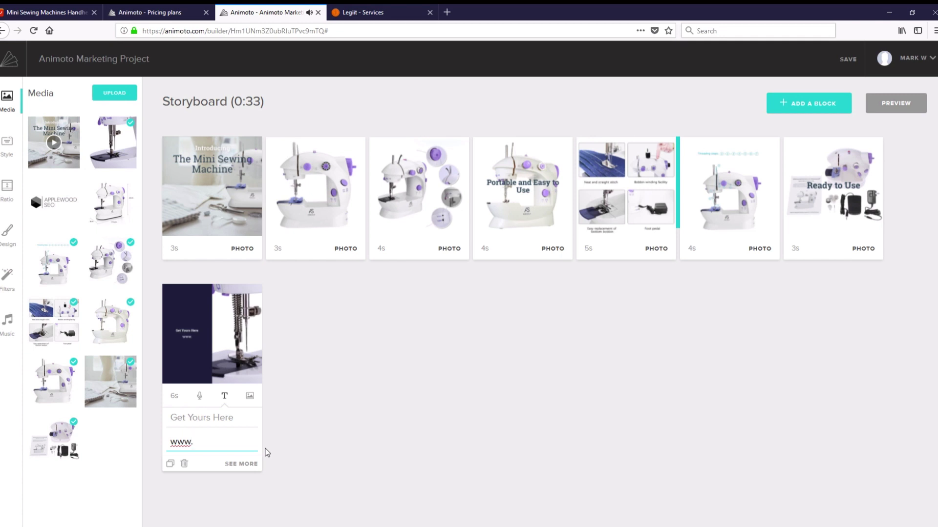
type(".shopify.com")
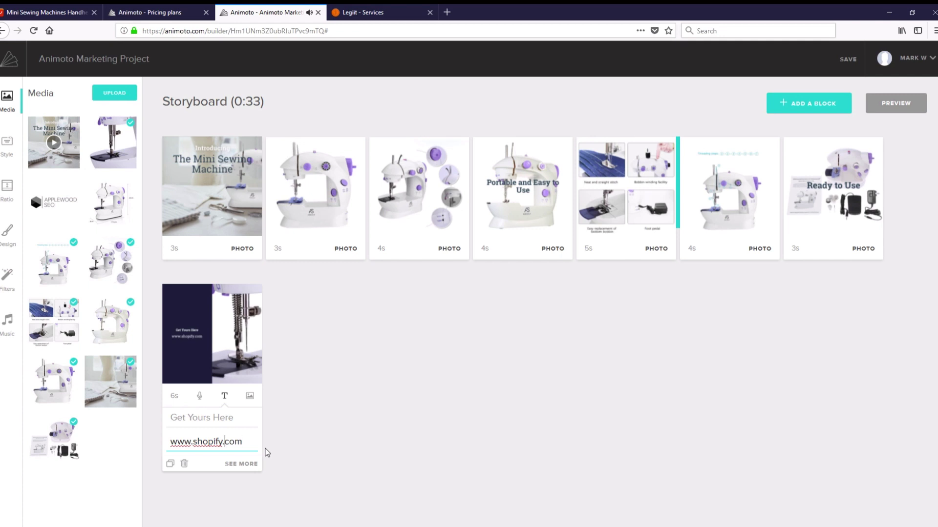
key("ctrl+shift+Left")
type("legiit")
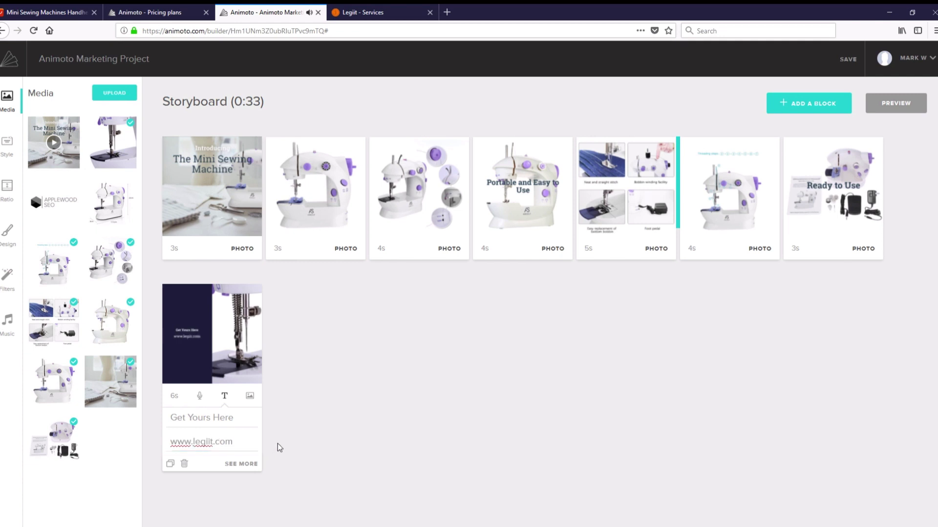
left_click(277, 443)
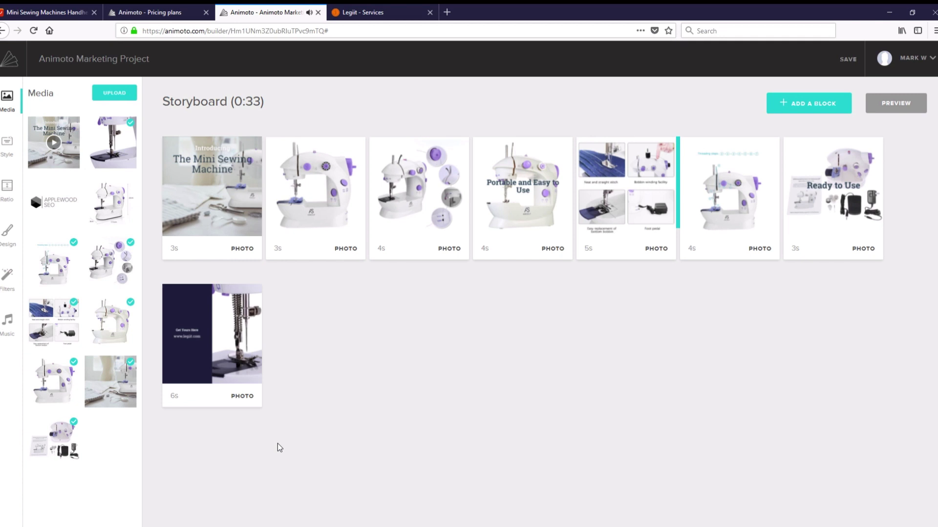
Step: Add a logo block at the end of the storyboard and place the Applewood SEO logo in it
mouse_move(222, 353)
mouse_move(865, 209)
left_click(840, 103)
left_click(456, 354)
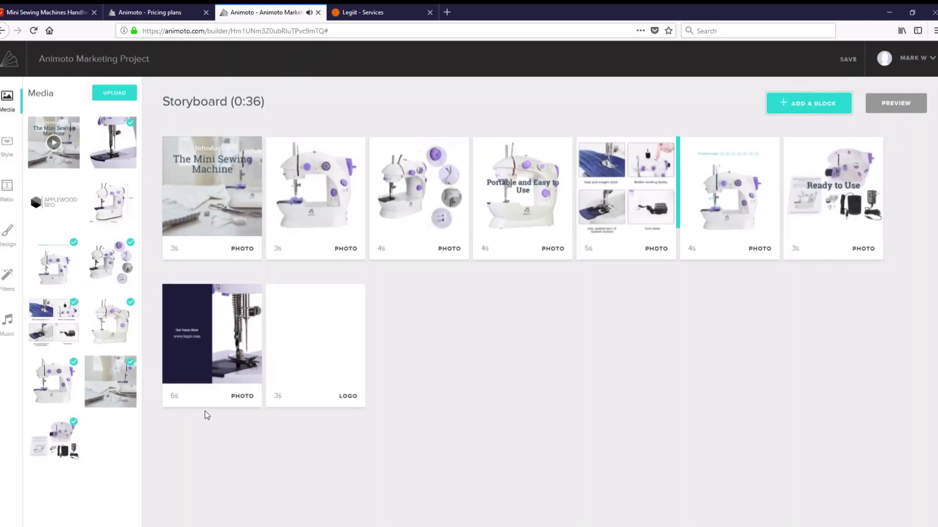
left_click_drag(48, 200, 344, 329)
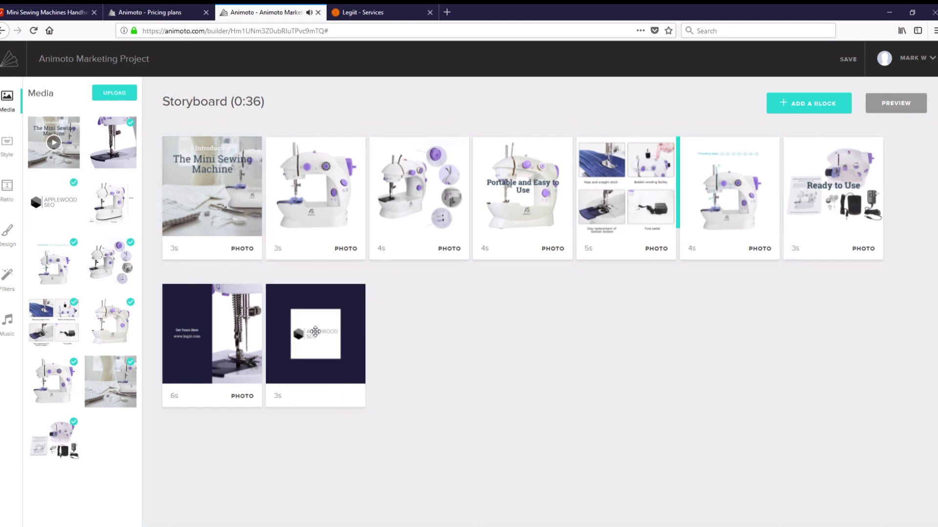
Step: In the logo block's full editor, enlarge the logo to about three quarters of the frame width and make the background white
left_click(344, 415)
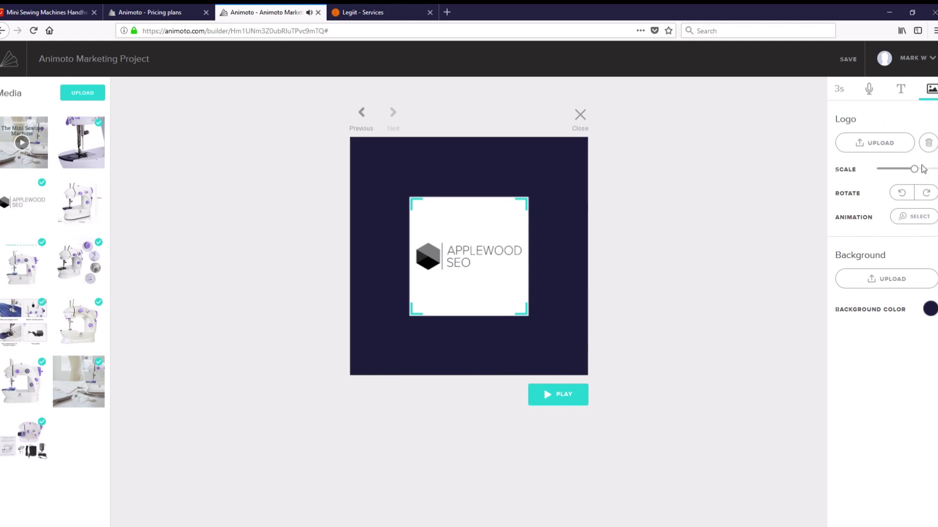
left_click_drag(914, 169, 936, 169)
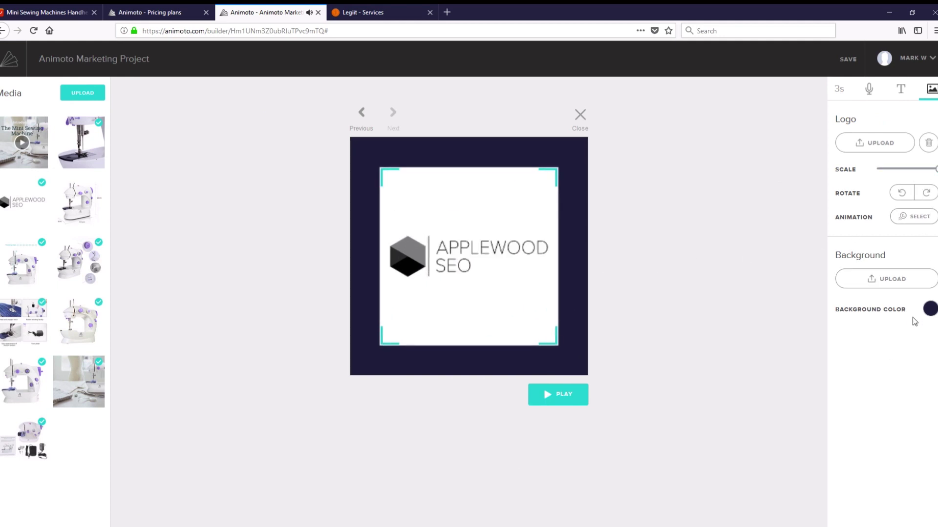
left_click(930, 312)
left_click(933, 324)
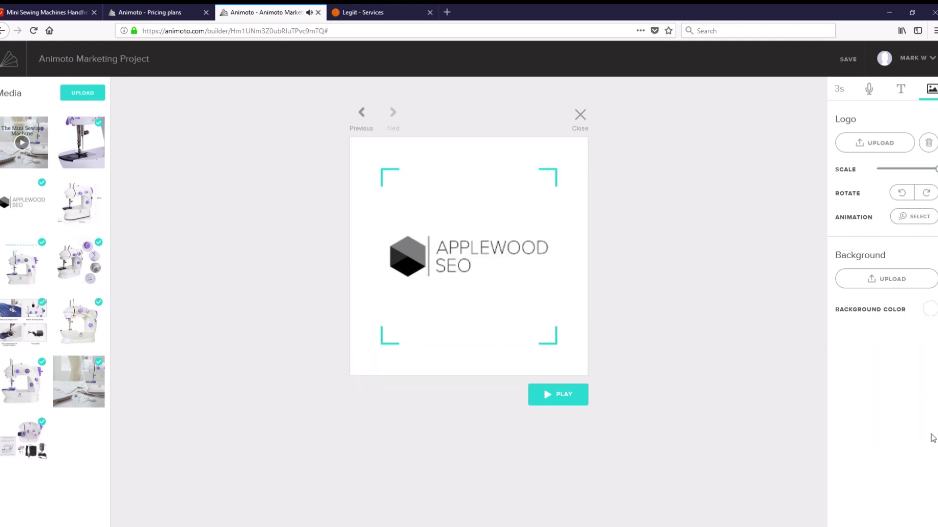
left_click(580, 118)
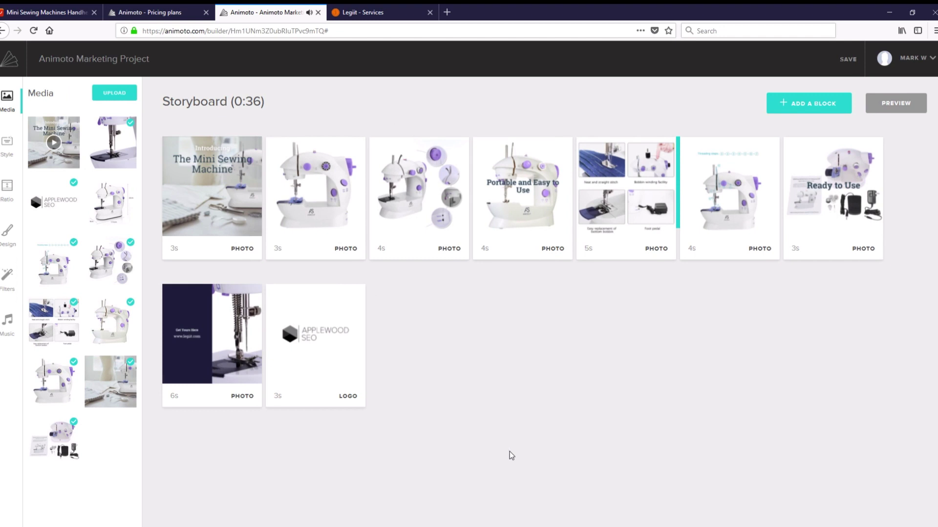
Step: Preview the whole video, then return to editing the storyboard
mouse_move(310, 347)
mouse_move(304, 421)
left_click(895, 103)
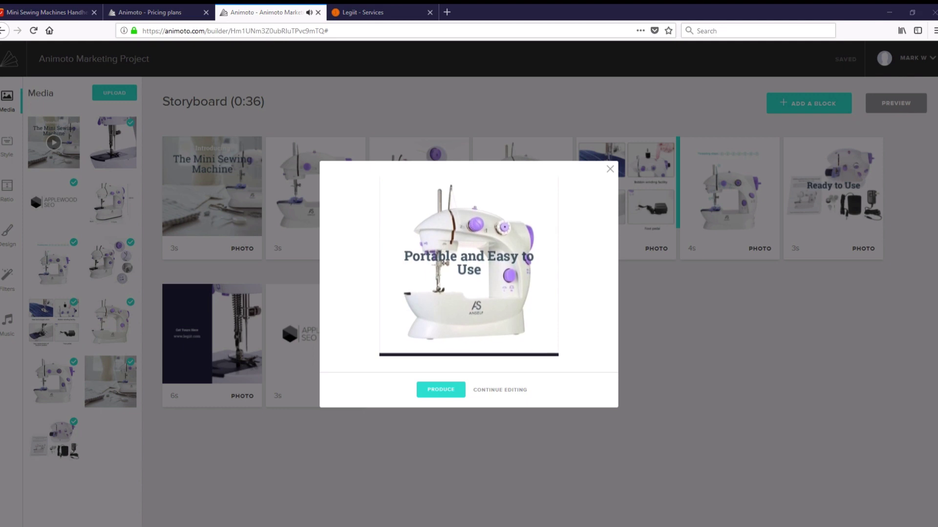
left_click(503, 390)
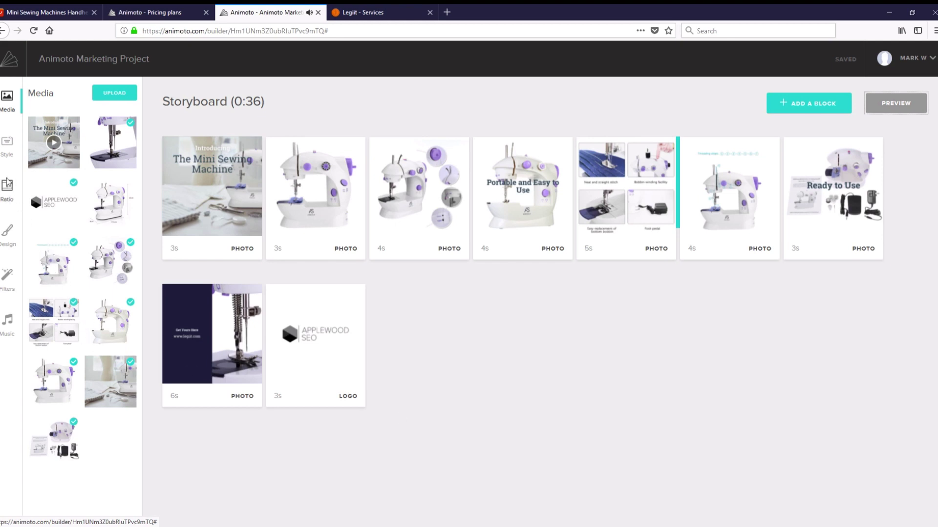
Step: Change the video's style from Hi-Rise to Standout
left_click(7, 143)
left_click(68, 233)
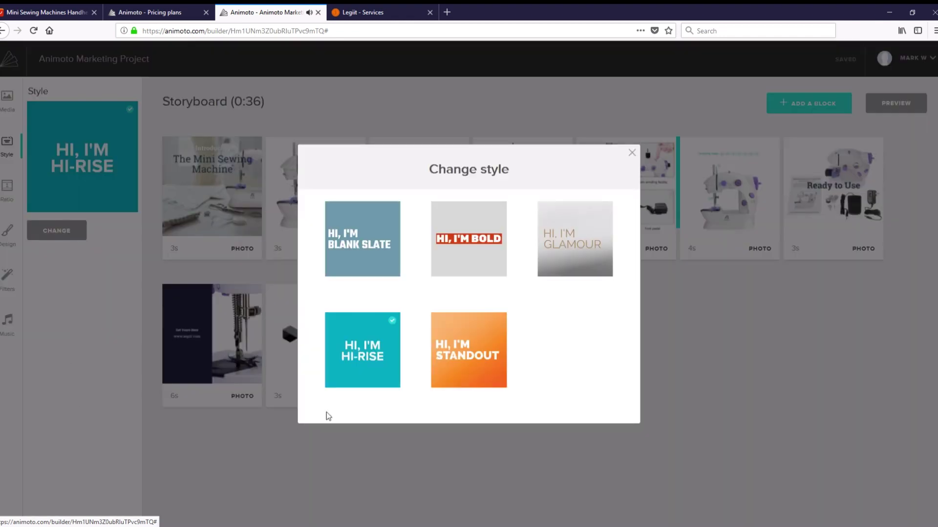
left_click(463, 355)
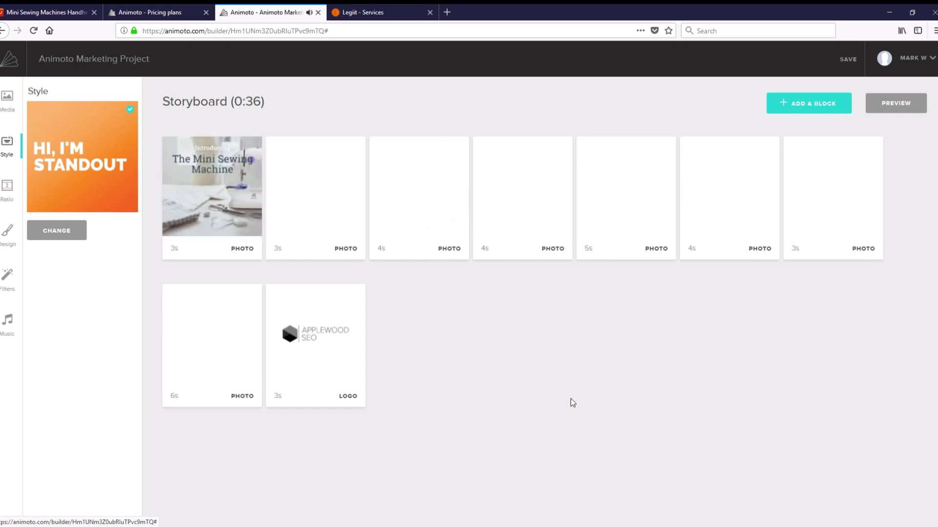
Step: Check the music settings, preview the restyled video, and proceed to the produce page to look over its title and quality options
left_click(7, 322)
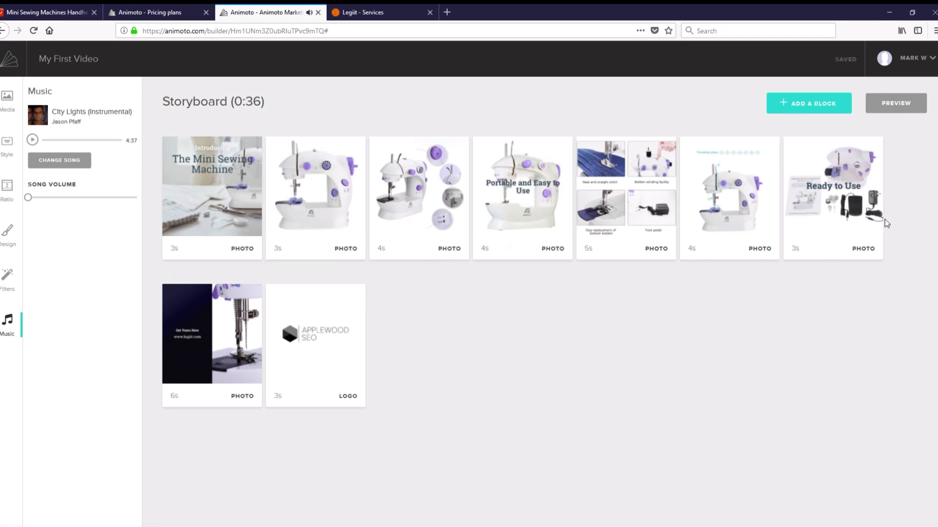
left_click(907, 103)
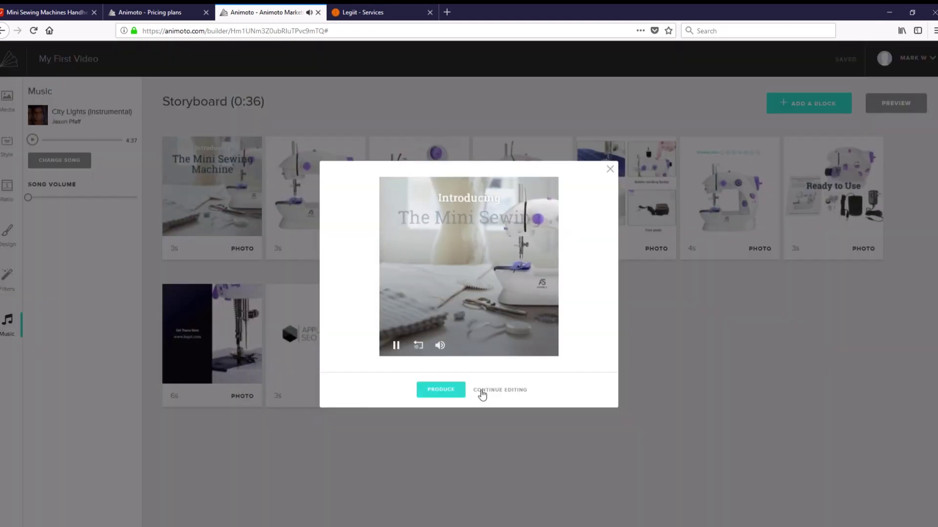
left_click(440, 390)
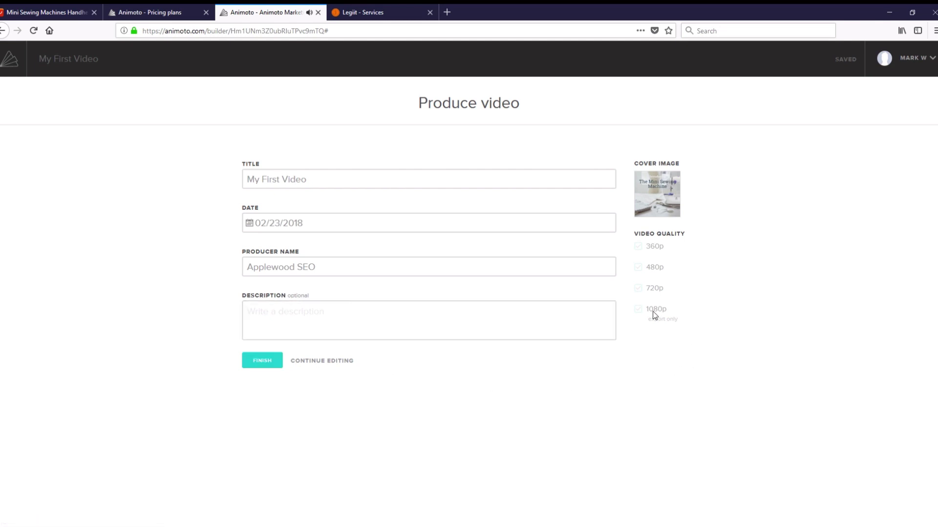
left_click(650, 353)
Step: Switch to the Legiit page for the ECOM Product Video service and review its Premium, Standard and Basic packages
key("ctrl+Tab")
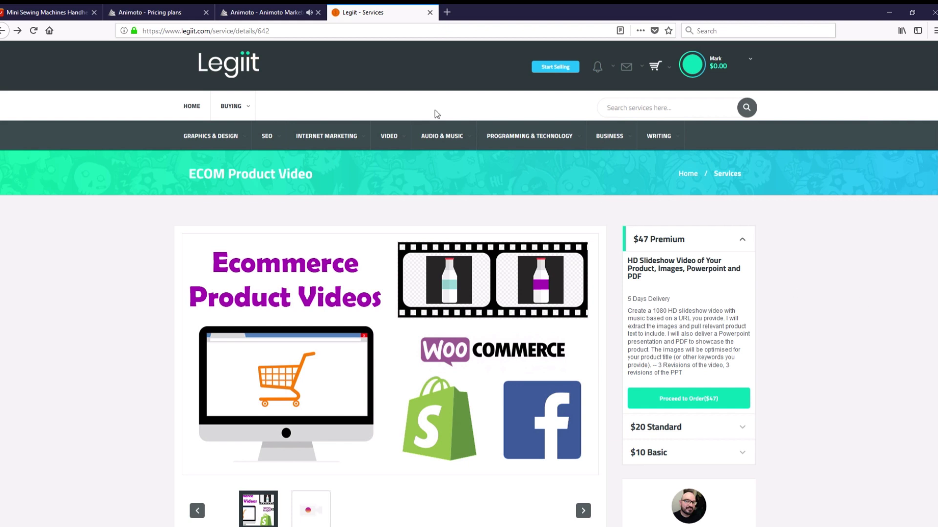
mouse_move(338, 292)
scroll(139, 342, "down", 5)
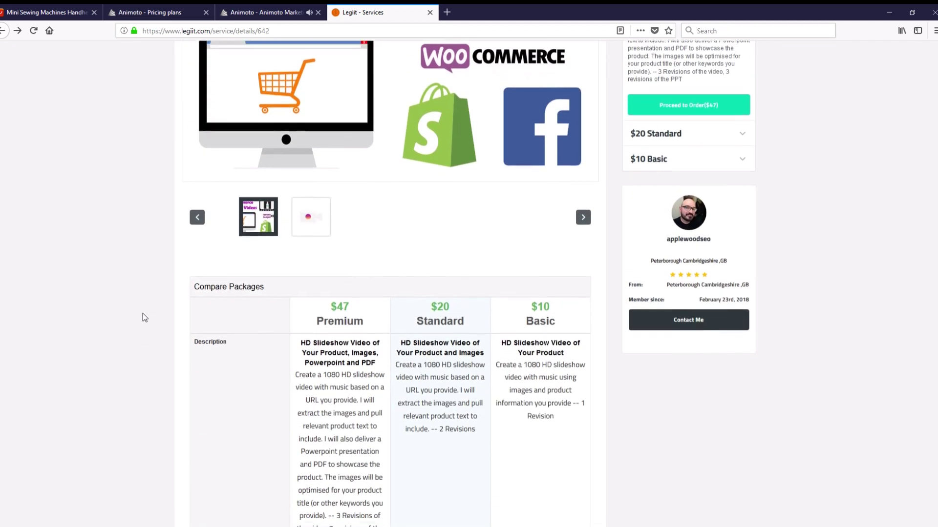
scroll(145, 318, "down", 2)
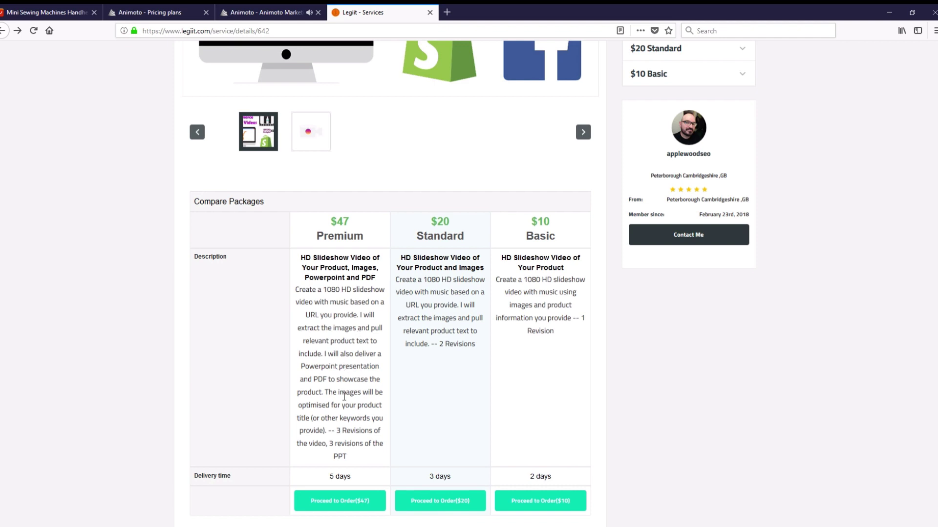
scroll(343, 396, "down", 3)
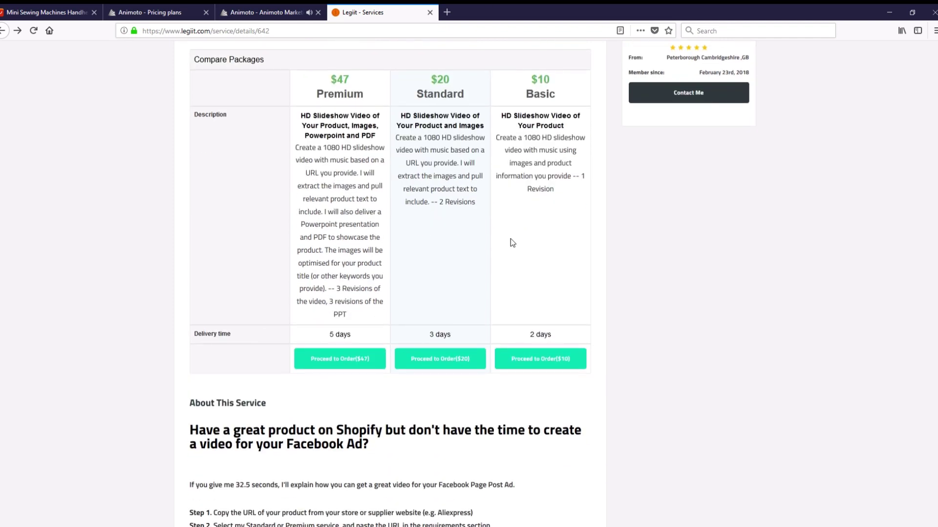
Step: Choose the $20 Standard package for ordering, include the "Add Your Logo" extra, and check the delivery time
left_click(454, 365)
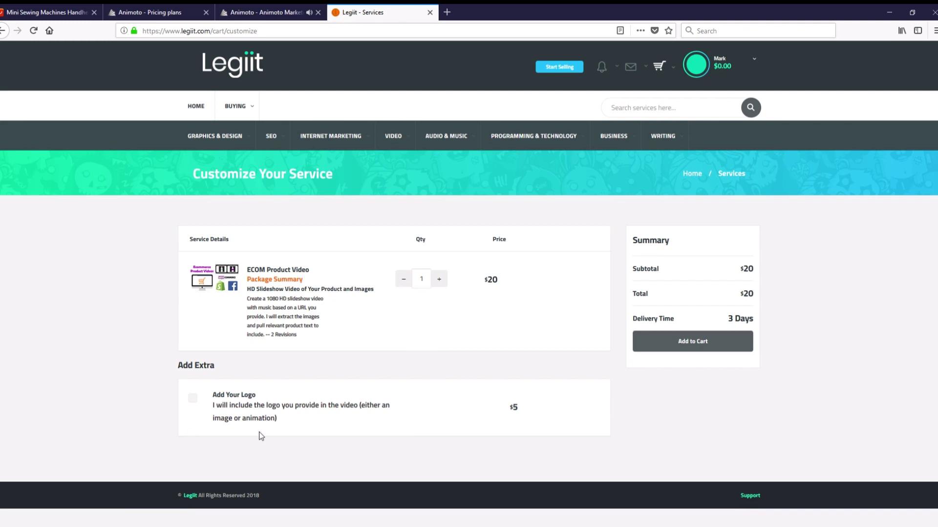
left_click(195, 397)
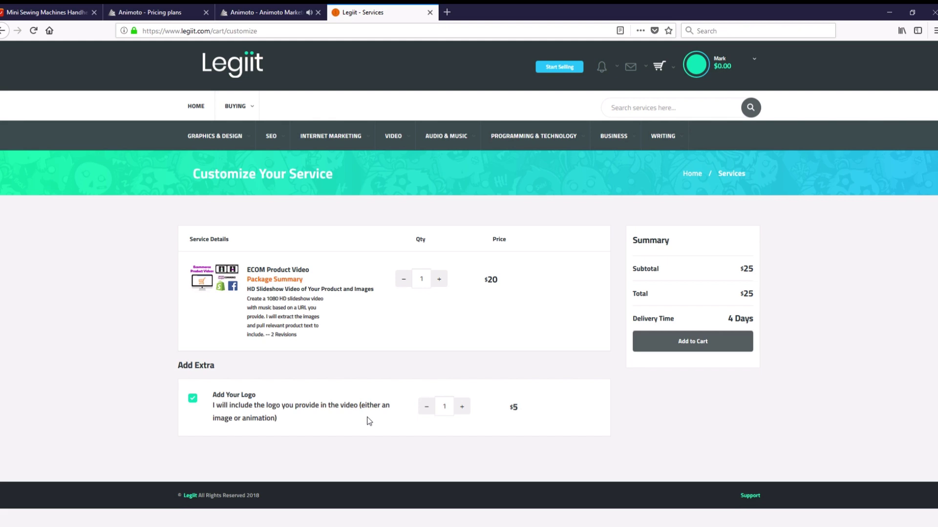
triple_click(737, 324)
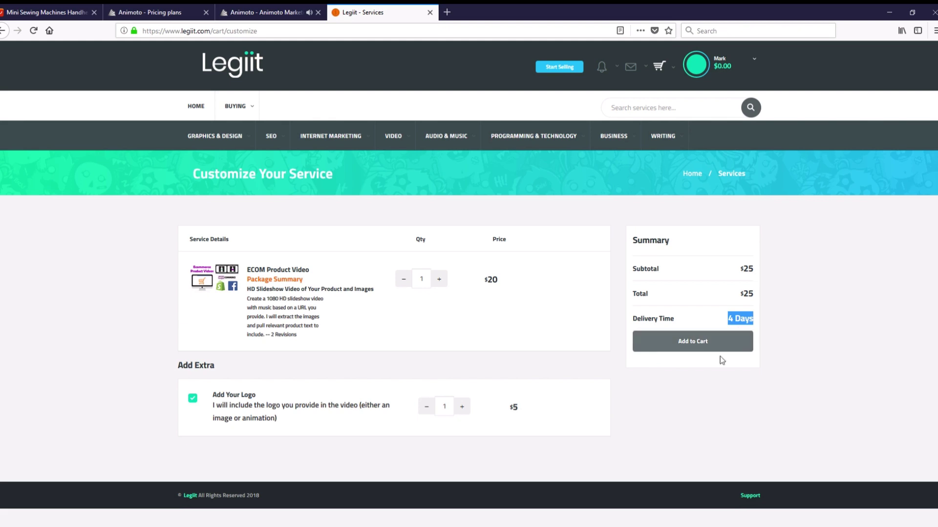
left_click(690, 383)
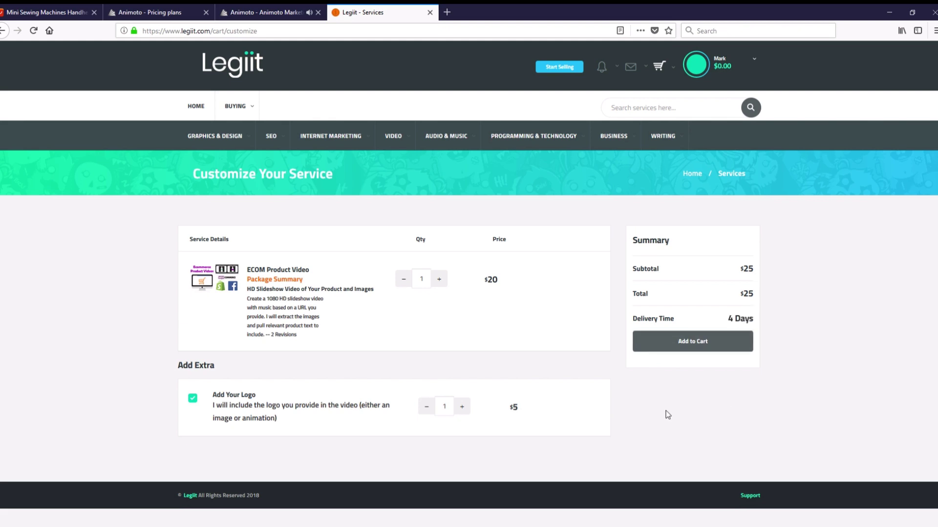